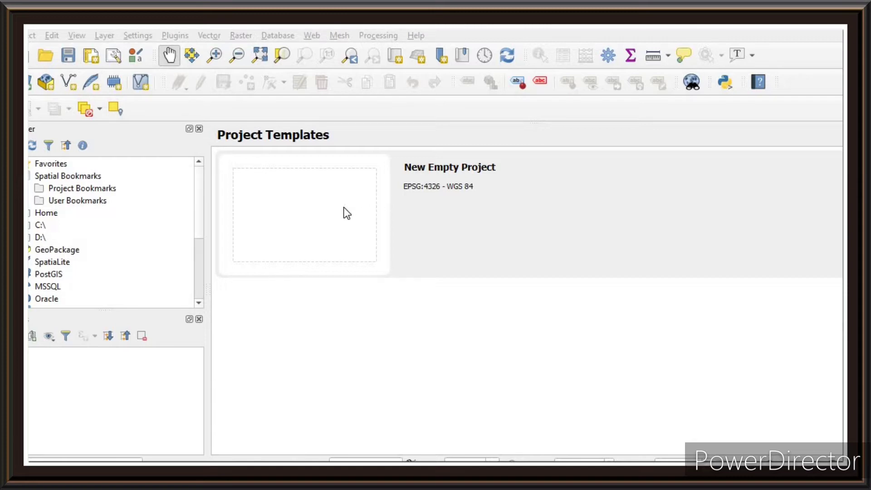
Start a new empty project and check the Browser panel setting under View > Panels.
{"action": "double_click", "coordinate": [315, 211]}
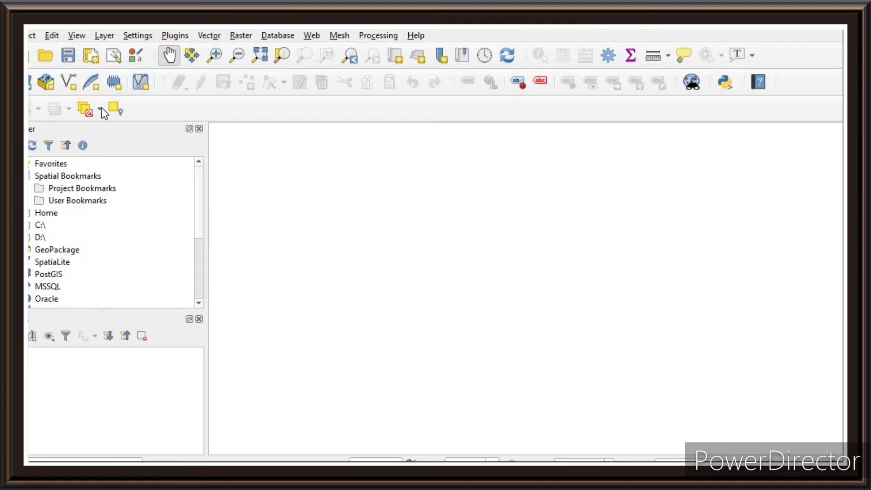
{"action": "left_click", "coordinate": [78, 36]}
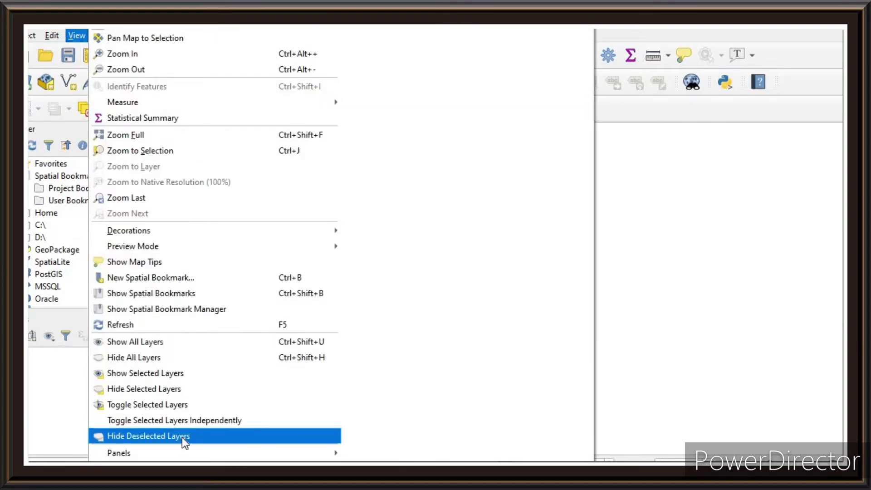
{"action": "mouse_move", "coordinate": [262, 452]}
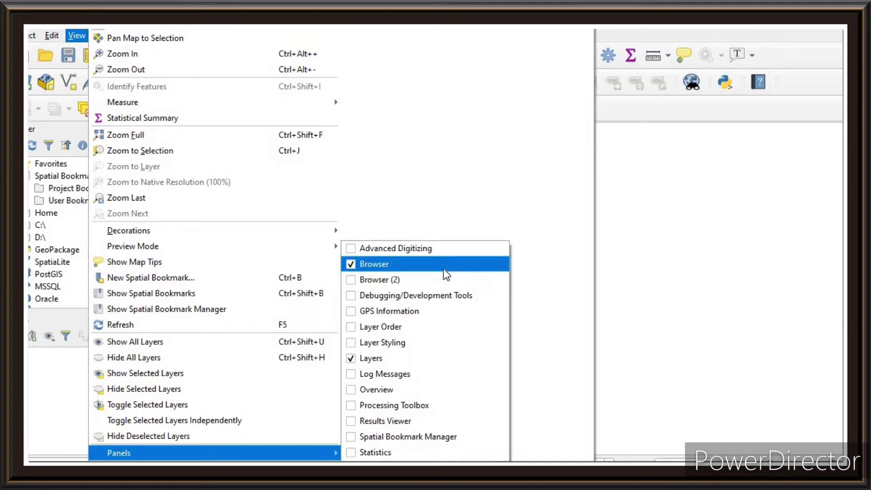
{"action": "left_click", "coordinate": [630, 266]}
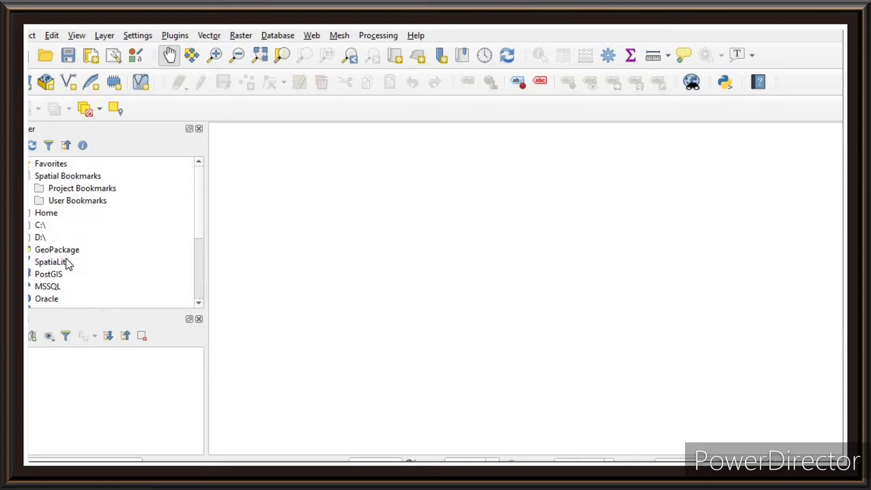
In the Browser, expand C:\ > Users > home folder > REC_GIS_Data > Data > Dzongkhag to reveal Dzongkhag.shp.
{"action": "double_click", "coordinate": [38, 225]}
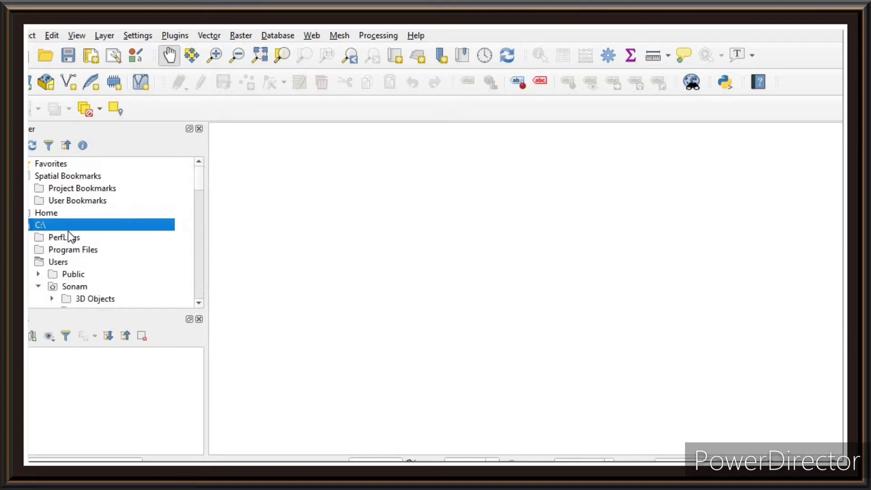
{"action": "double_click", "coordinate": [63, 263]}
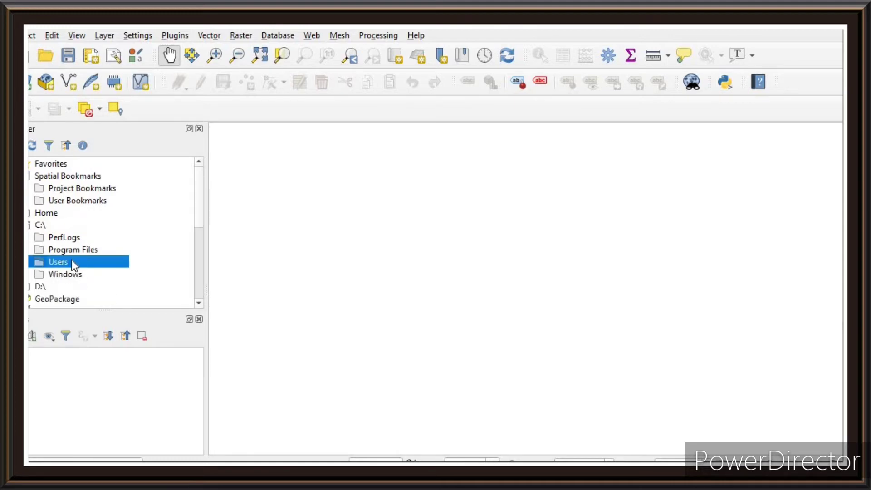
{"action": "double_click", "coordinate": [72, 262]}
{"action": "double_click", "coordinate": [73, 286]}
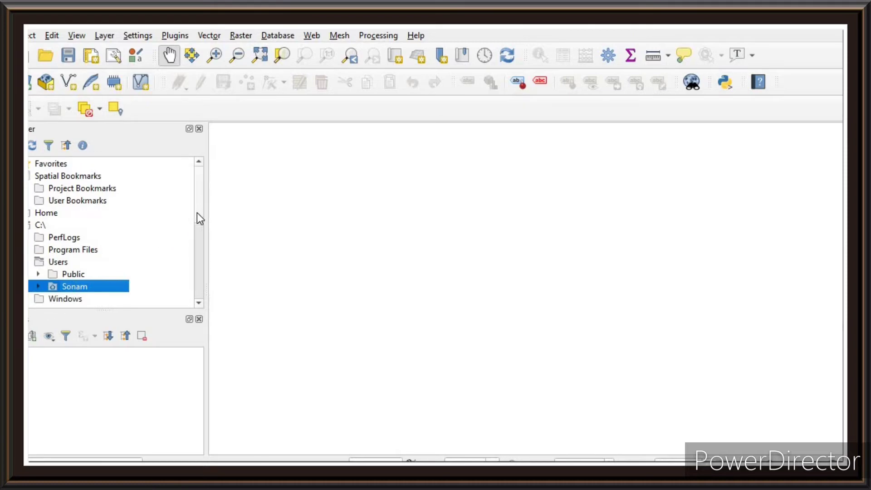
{"action": "scroll", "coordinate": [197, 213], "scroll_direction": "down", "scroll_amount": 2}
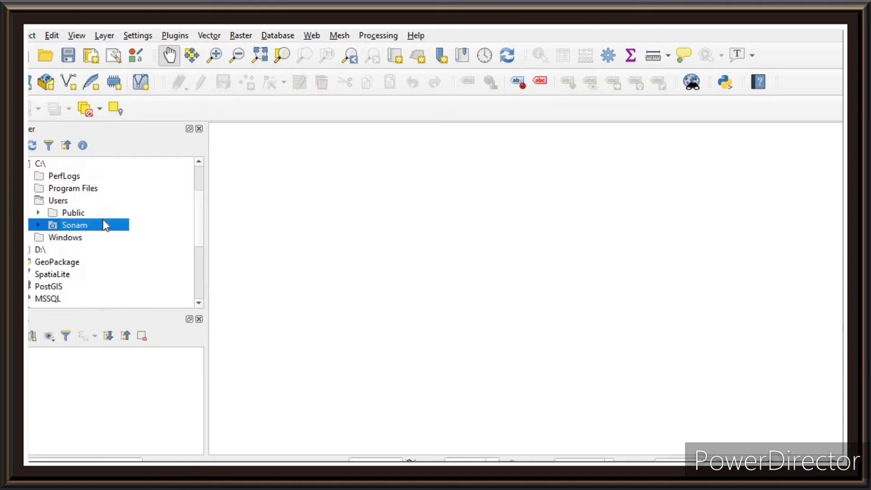
{"action": "double_click", "coordinate": [87, 223]}
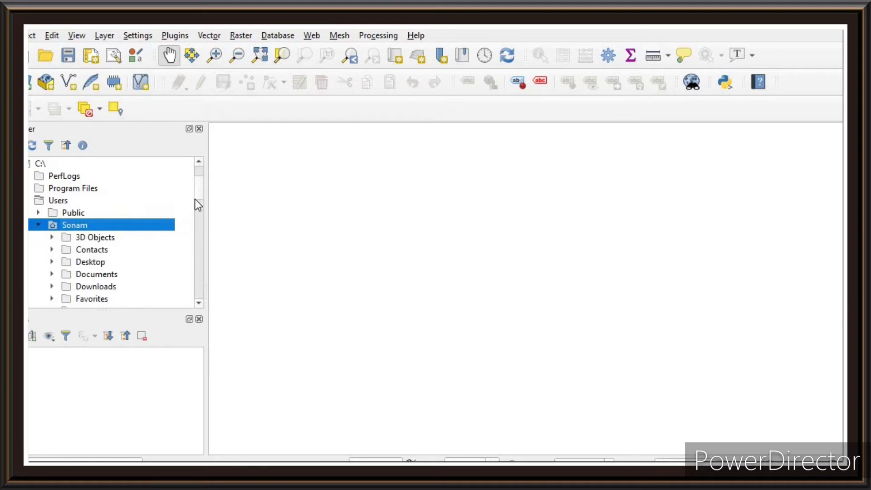
{"action": "scroll", "coordinate": [197, 199], "scroll_direction": "down", "scroll_amount": 5}
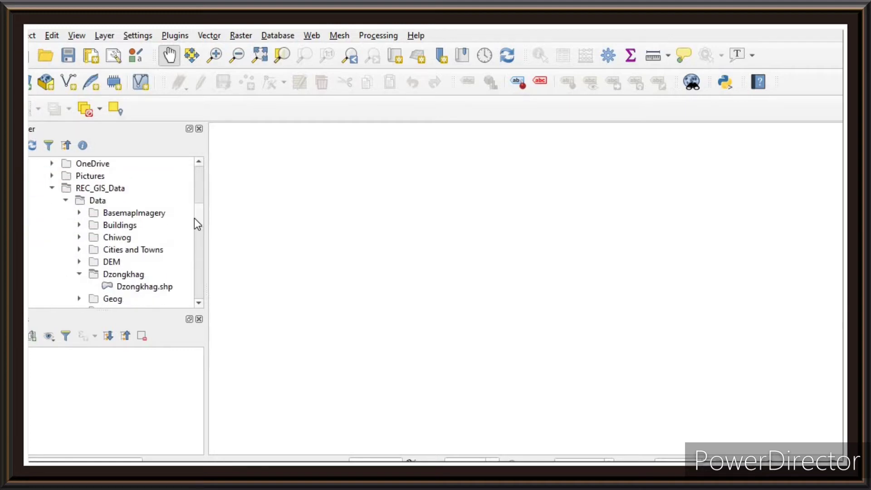
{"action": "double_click", "coordinate": [97, 201]}
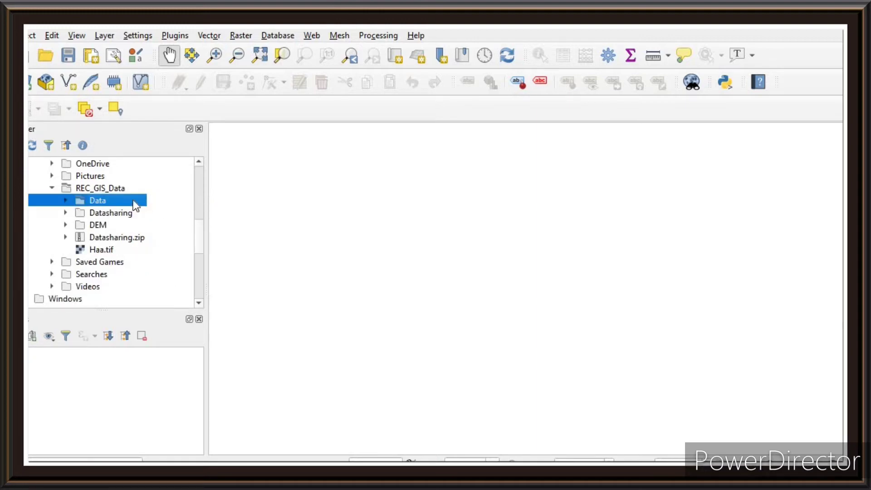
{"action": "double_click", "coordinate": [104, 201]}
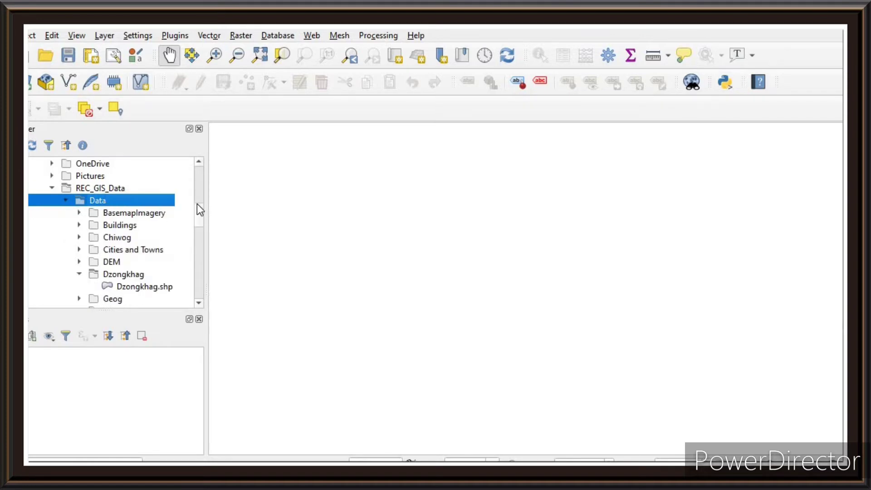
{"action": "scroll", "coordinate": [196, 206], "scroll_direction": "down", "scroll_amount": 2}
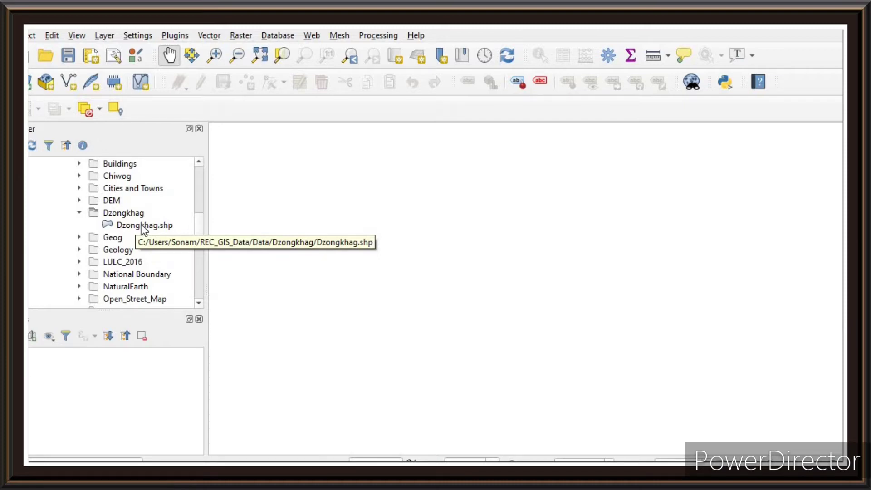
Drag Dzongkhag.shp onto the map canvas and select the new Dzongkhag layer.
{"action": "left_click_drag", "start_coordinate": [141, 224], "coordinate": [366, 229]}
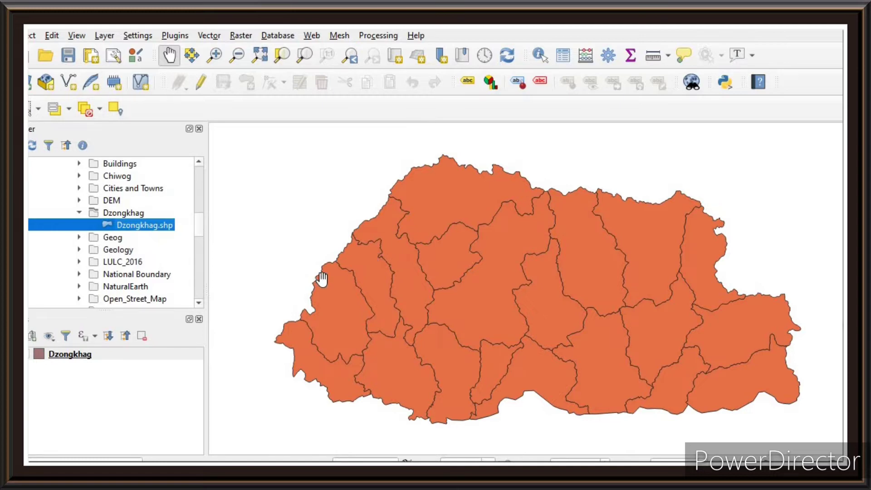
{"action": "left_click", "coordinate": [79, 355]}
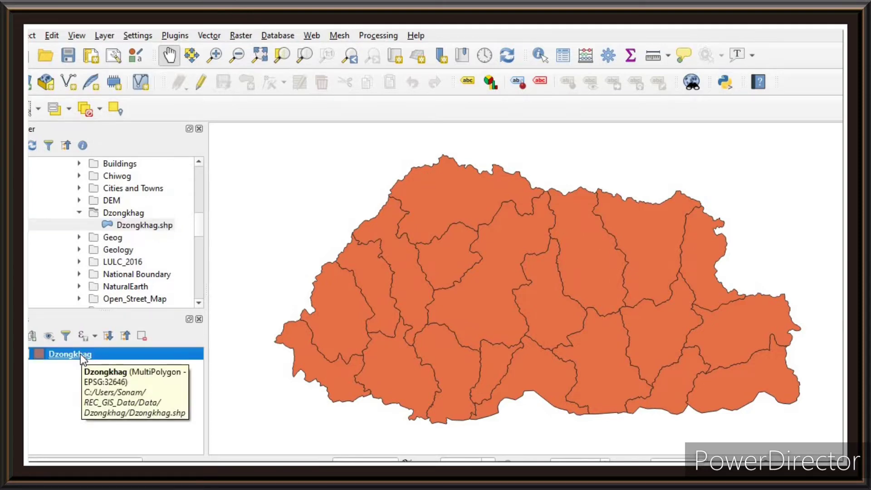
Set the Dzongkhag layer's Simple Fill colour to white in Symbology and apply it.
{"action": "right_click", "coordinate": [80, 354]}
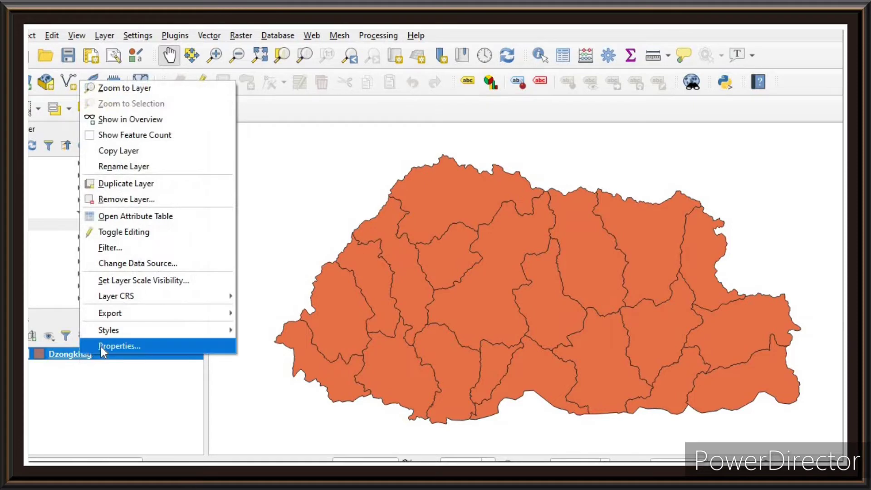
{"action": "left_click", "coordinate": [100, 347]}
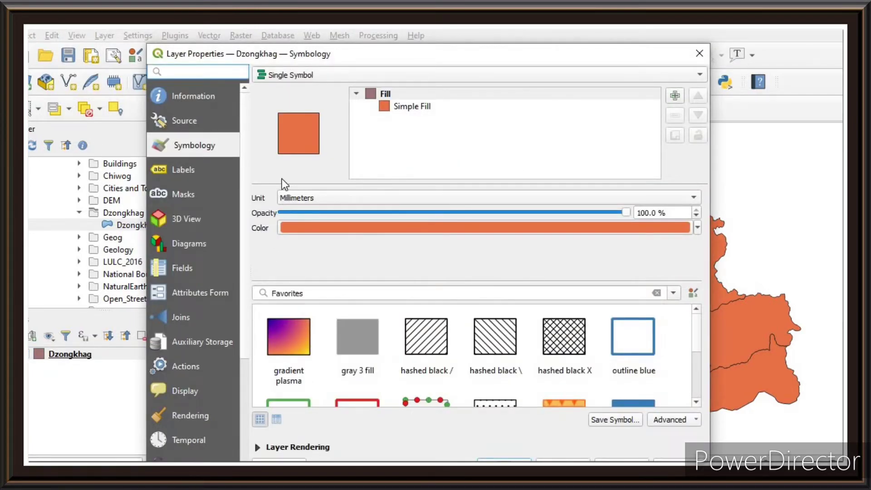
{"action": "left_click", "coordinate": [425, 108]}
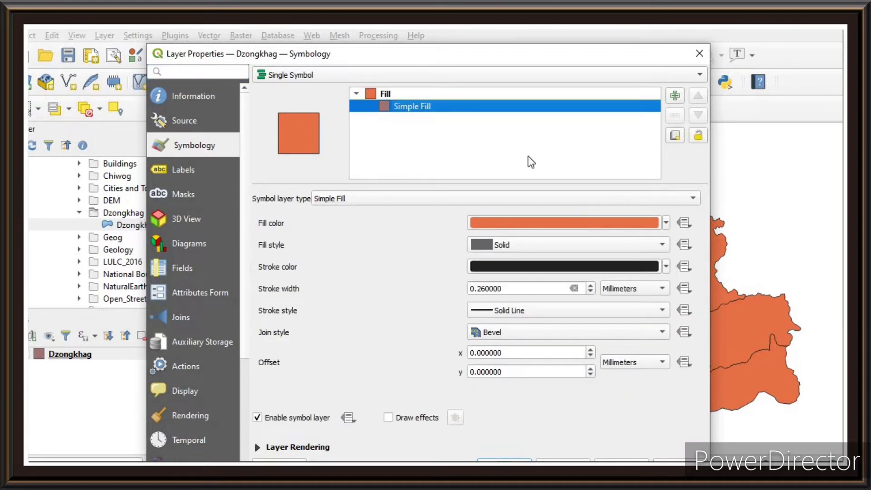
{"action": "left_click", "coordinate": [666, 223]}
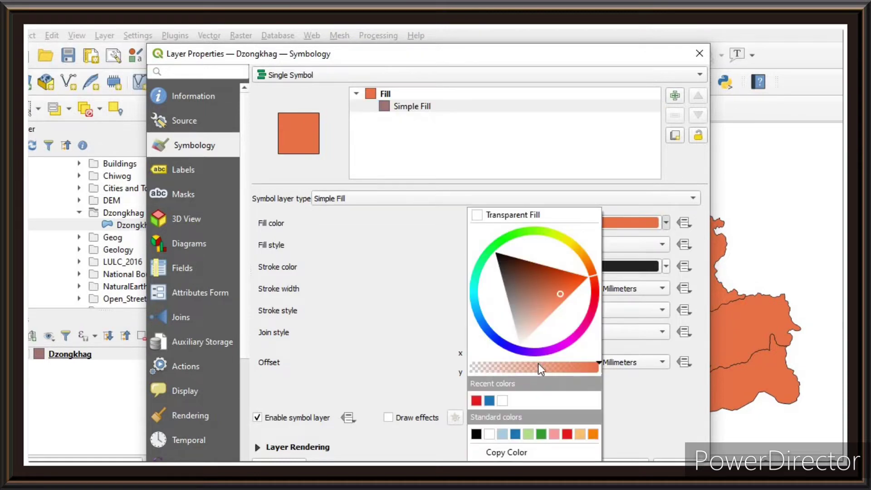
{"action": "left_click", "coordinate": [489, 433]}
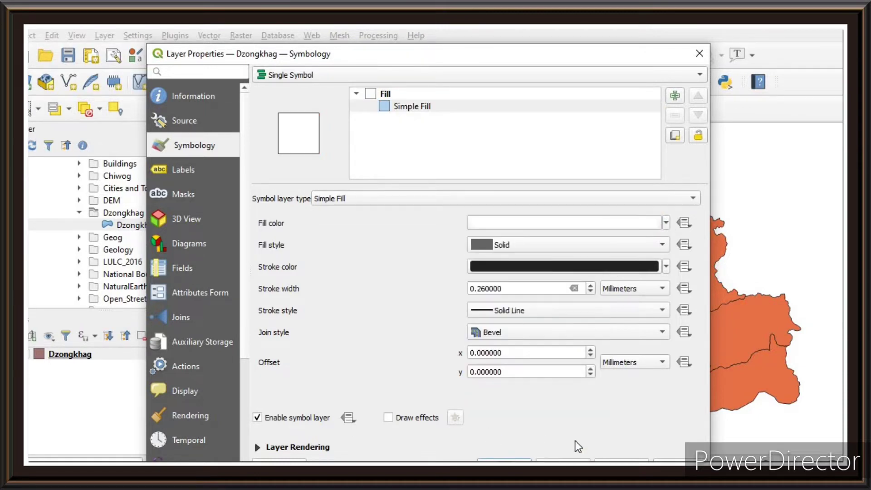
{"action": "left_click", "coordinate": [622, 458]}
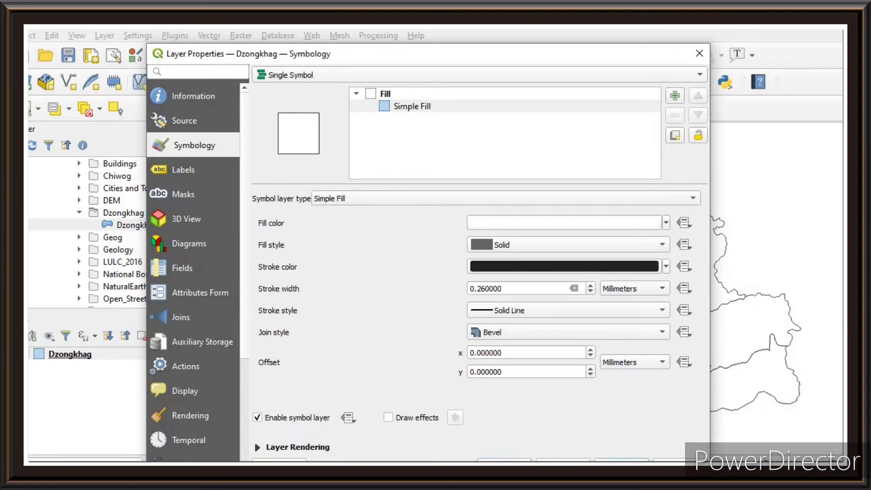
{"action": "left_click", "coordinate": [504, 459]}
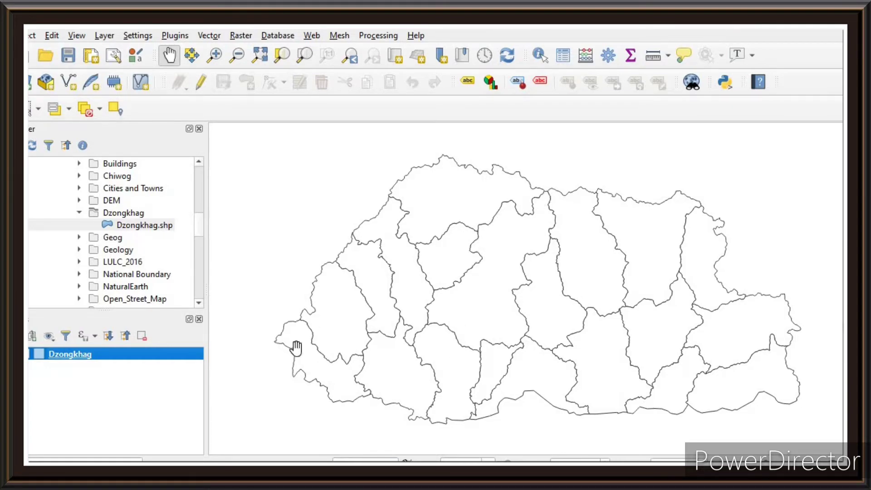
Set the Dzongkhag Simple Fill stroke colour to blue.
{"action": "double_click", "coordinate": [132, 352]}
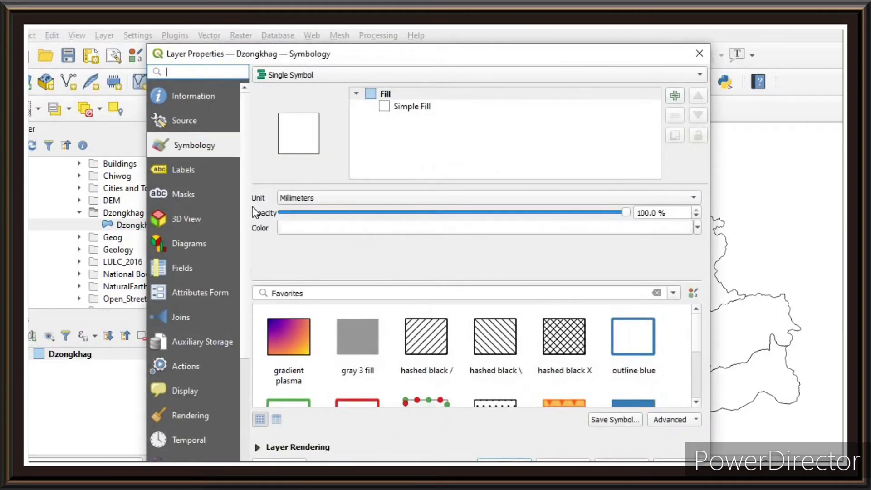
{"action": "left_click", "coordinate": [406, 108]}
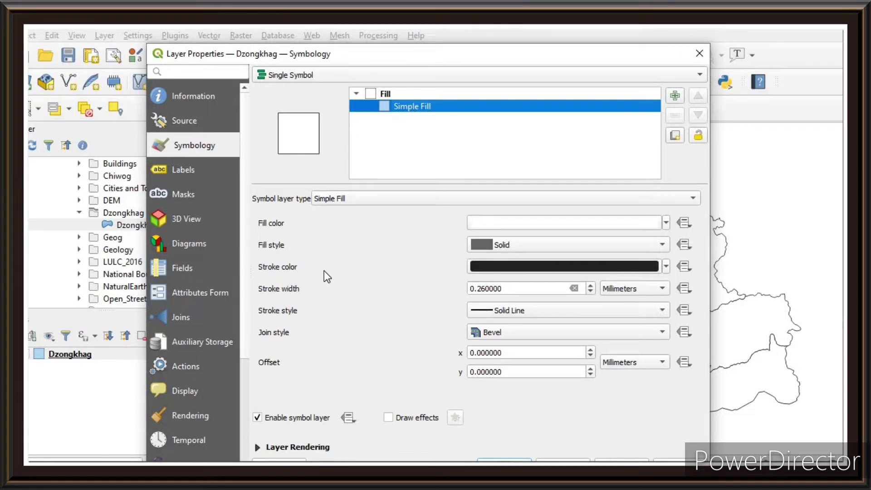
{"action": "left_click", "coordinate": [665, 267]}
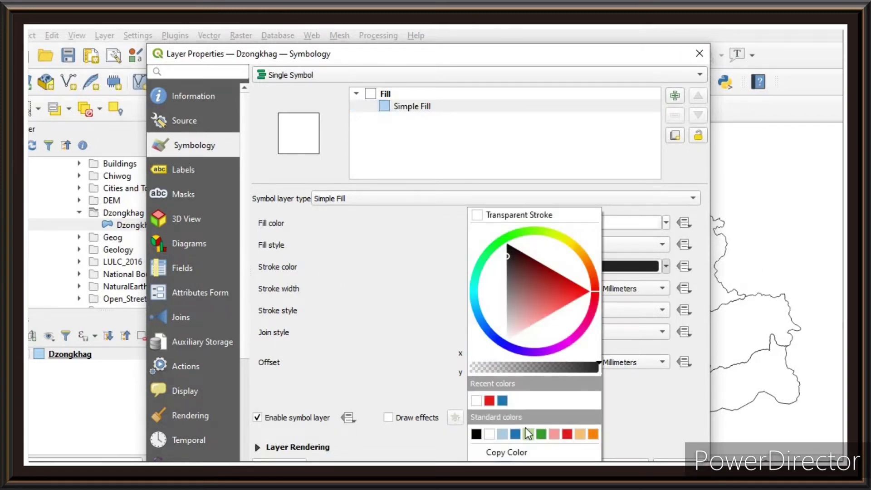
{"action": "left_click", "coordinate": [515, 433]}
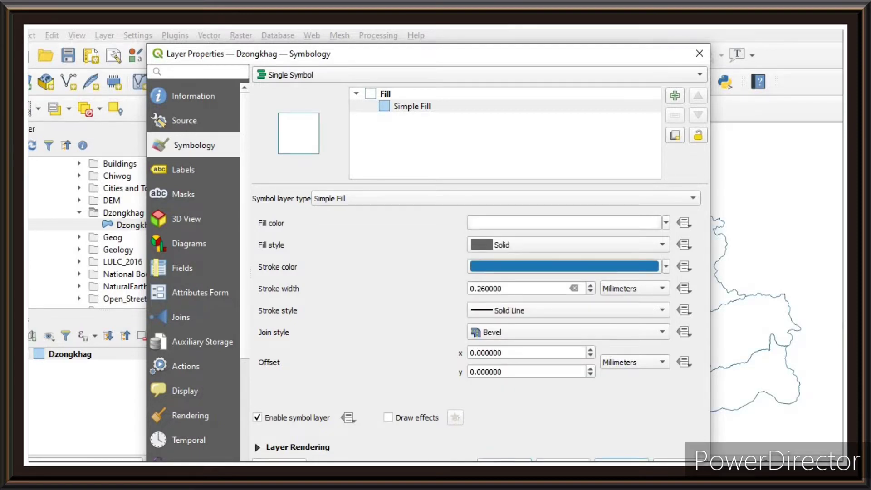
{"action": "left_click", "coordinate": [504, 460]}
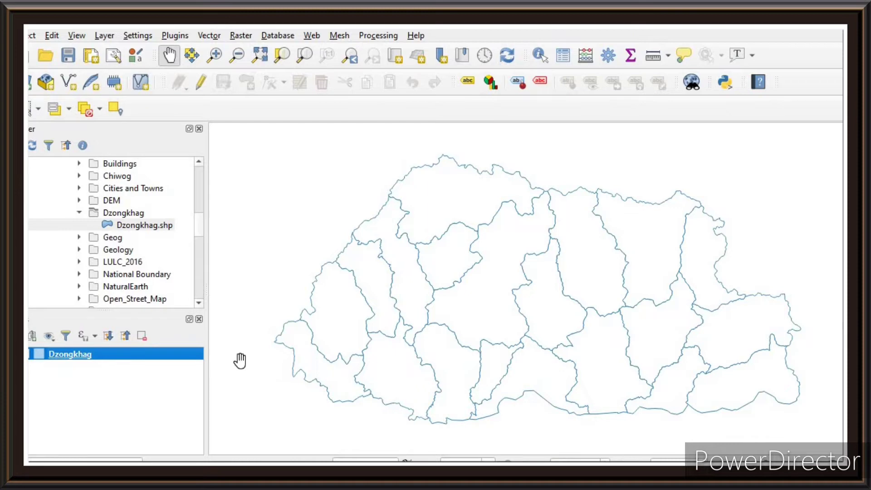
Turn on Single Labels from the DzgName field with Draw text buffer enabled.
{"action": "double_click", "coordinate": [155, 354]}
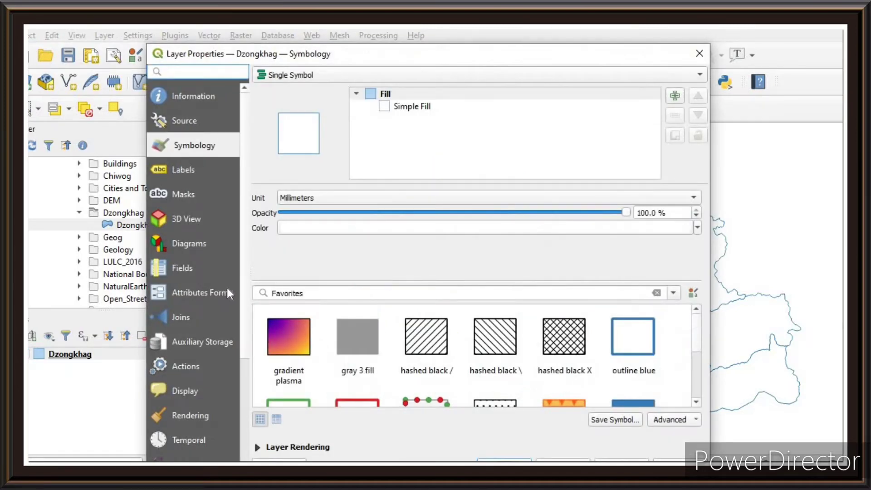
{"action": "left_click", "coordinate": [190, 165]}
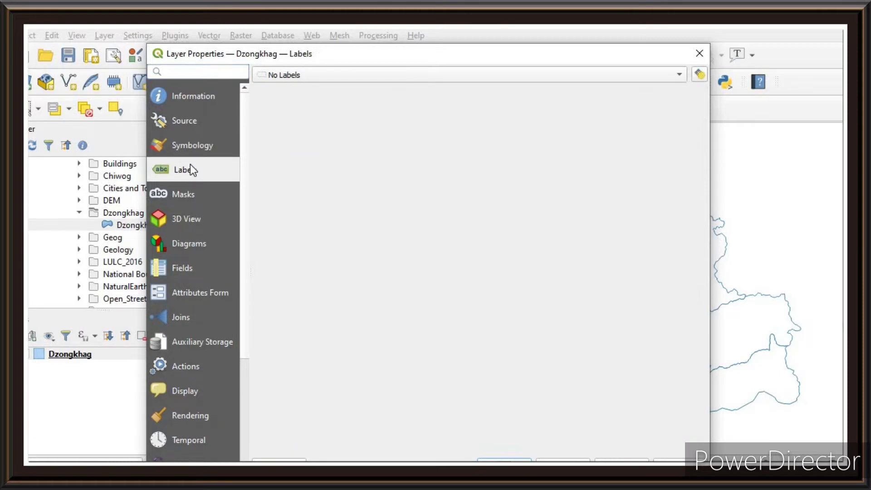
{"action": "left_click", "coordinate": [531, 78]}
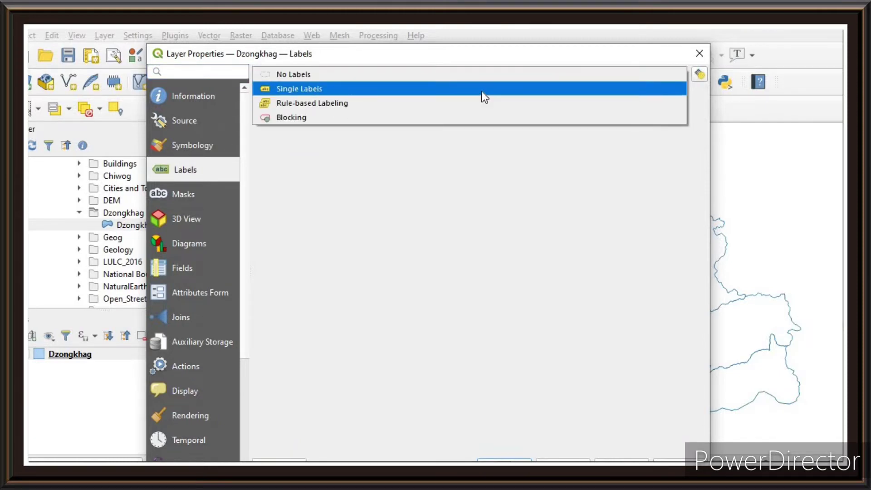
{"action": "key", "text": "Escape"}
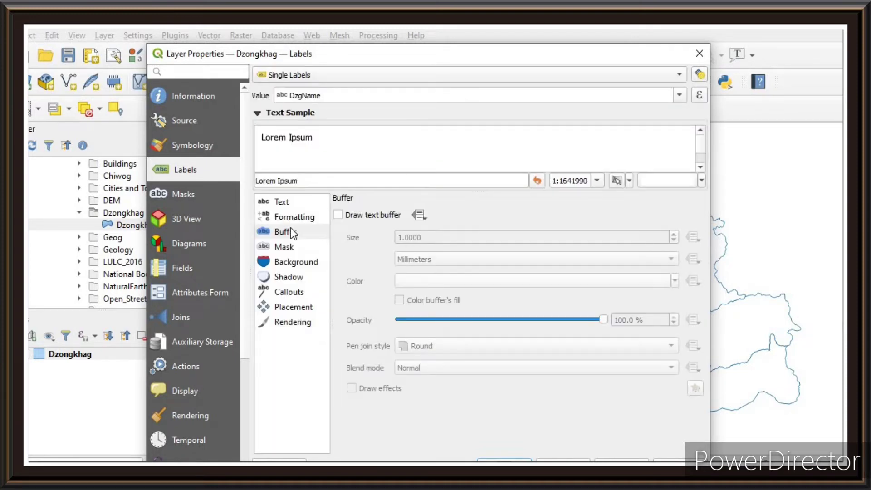
{"action": "left_click", "coordinate": [284, 232]}
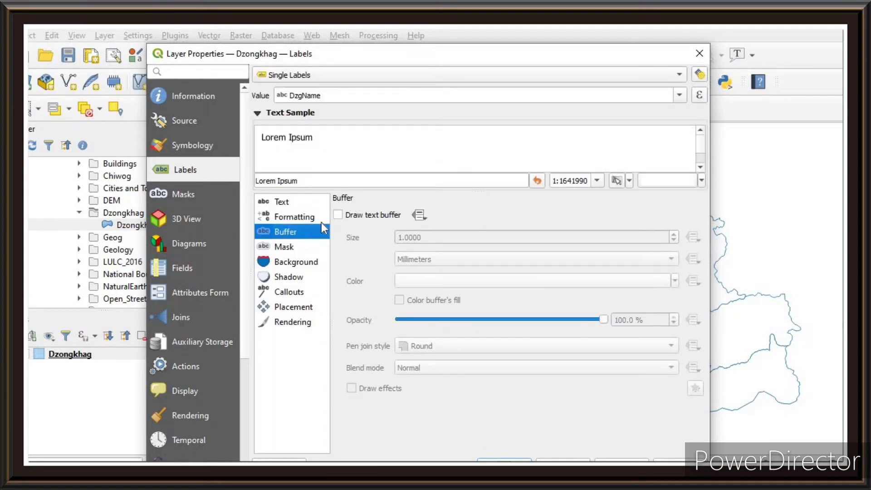
{"action": "left_click", "coordinate": [338, 214]}
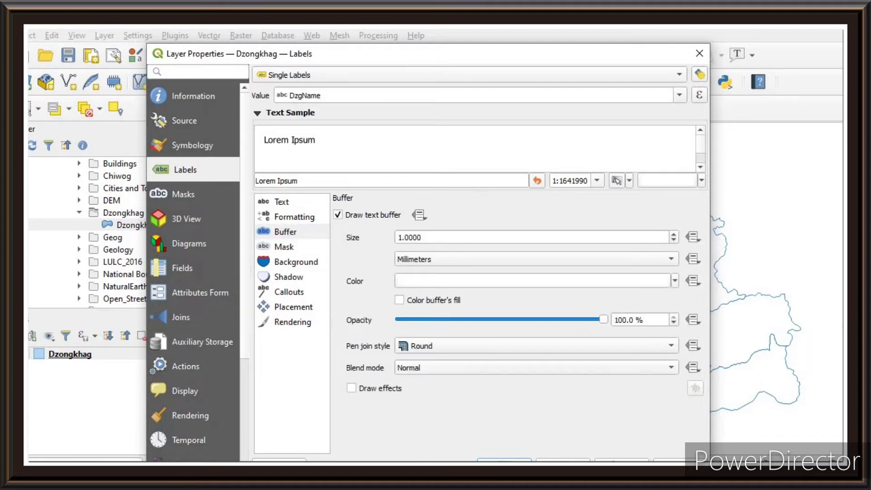
{"action": "left_click", "coordinate": [504, 459]}
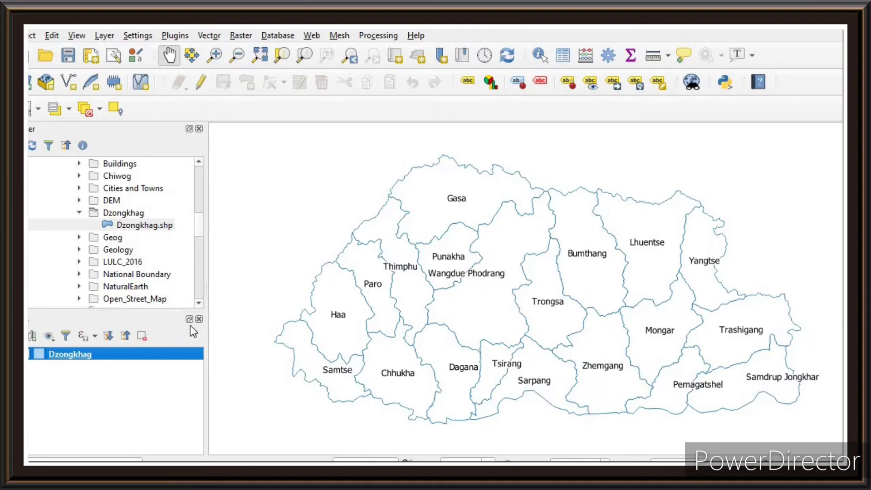
Switch the Dzongkhag symbology to Graduated with total_po_1 as the value field.
{"action": "double_click", "coordinate": [145, 353]}
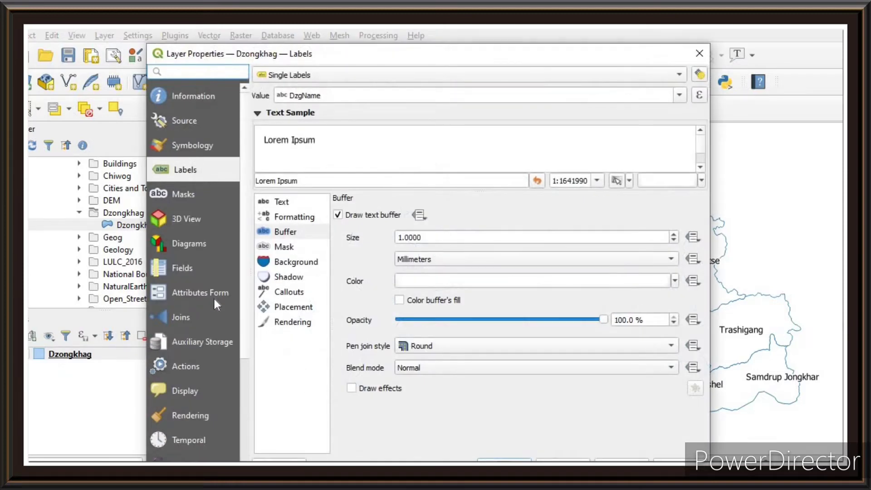
{"action": "left_click", "coordinate": [210, 146]}
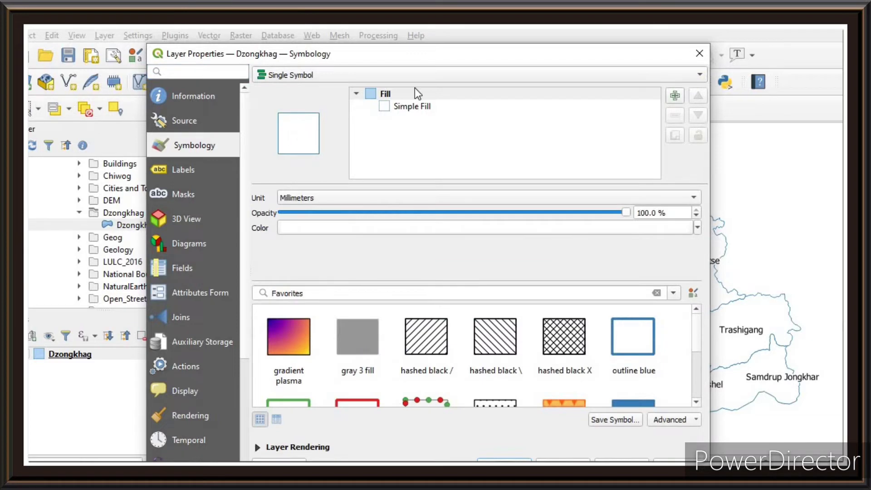
{"action": "left_click", "coordinate": [644, 75]}
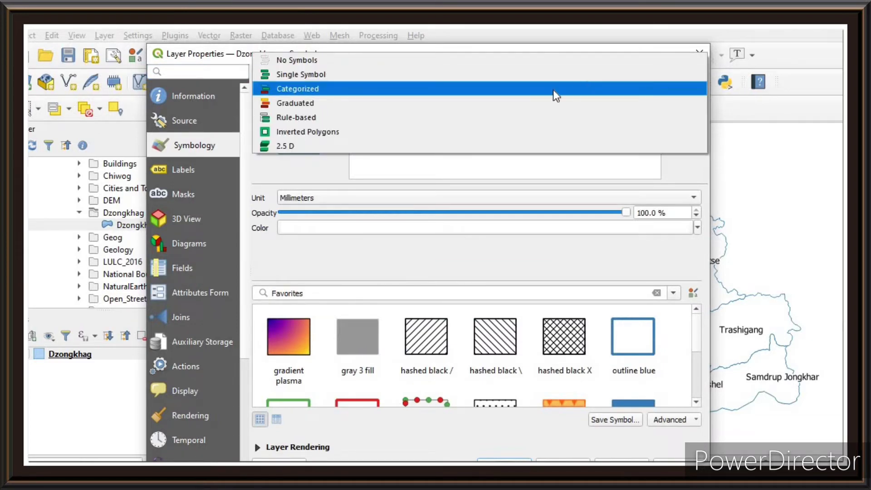
{"action": "key", "text": "Escape"}
{"action": "key", "text": "Down"}
{"action": "key", "text": "Down"}
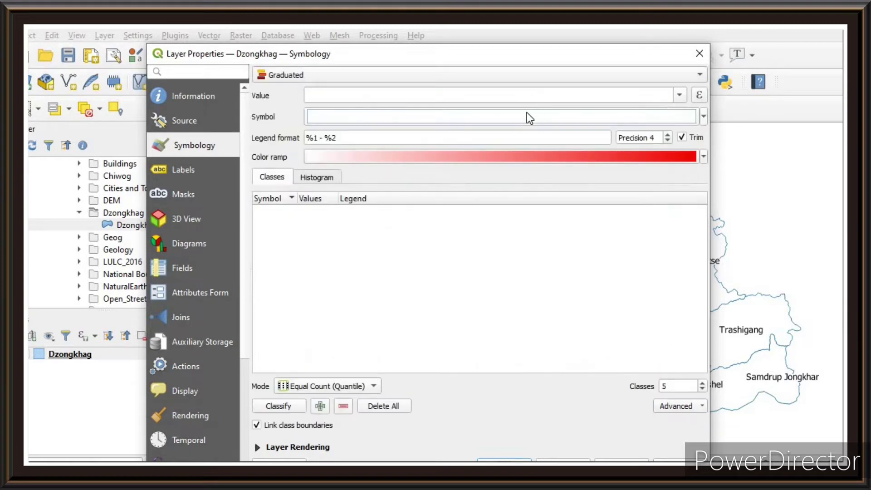
{"action": "left_click", "coordinate": [682, 94]}
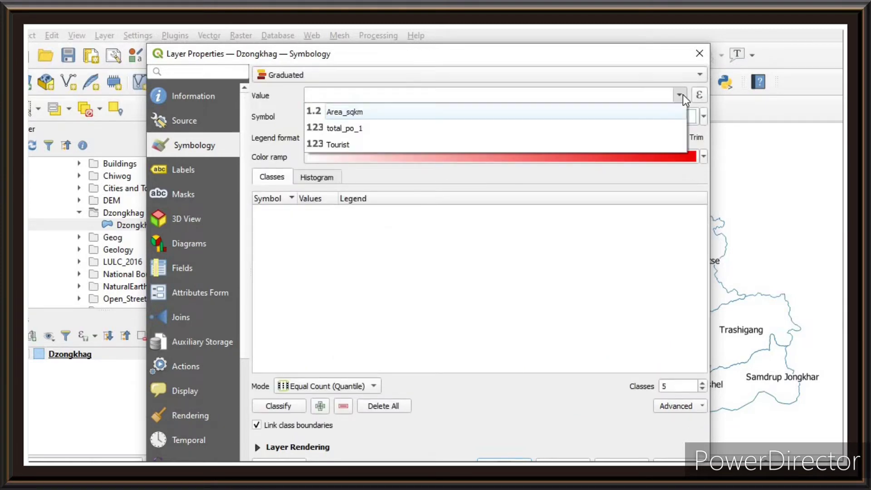
{"action": "left_click", "coordinate": [609, 129]}
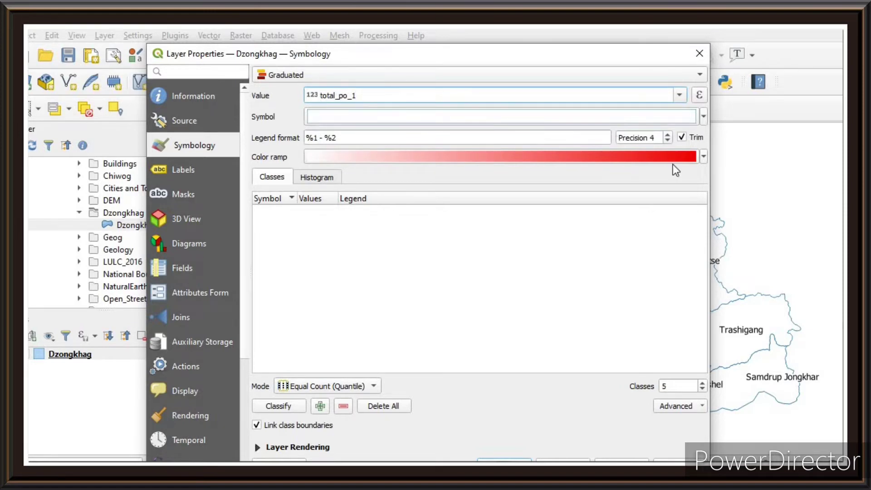
Apply the Viridis colour ramp with 4 classes, classify, and apply the graduated colours.
{"action": "left_click", "coordinate": [703, 156]}
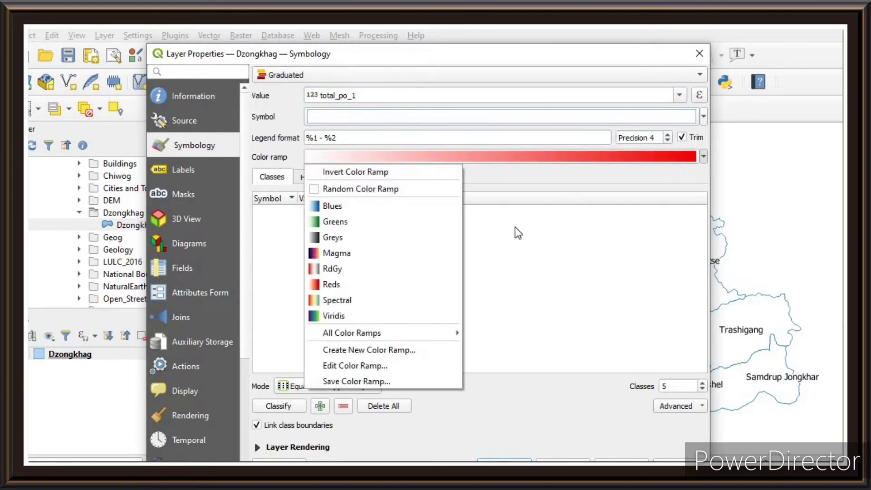
{"action": "left_click", "coordinate": [320, 316]}
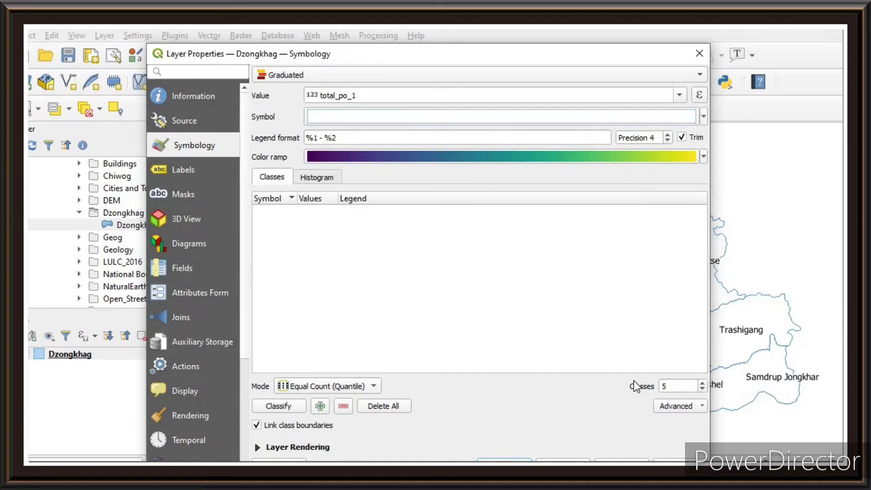
{"action": "left_click", "coordinate": [702, 382]}
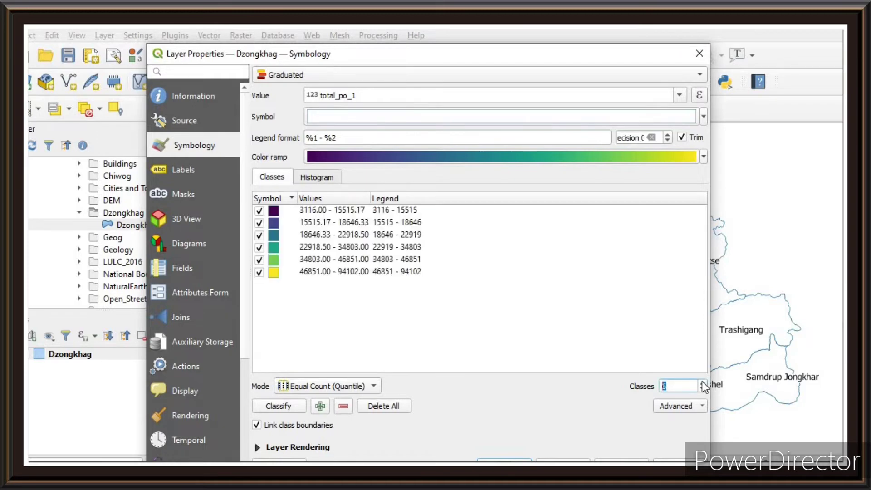
{"action": "left_click", "coordinate": [702, 389]}
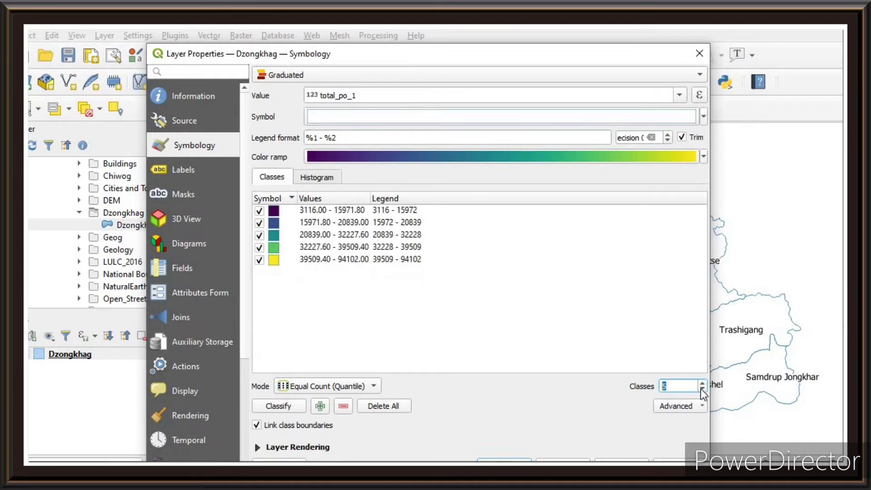
{"action": "left_click", "coordinate": [702, 389]}
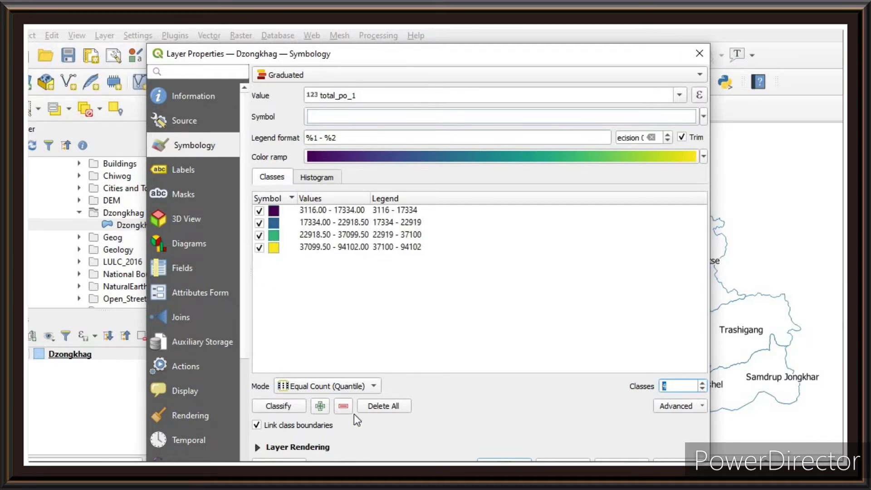
{"action": "left_click", "coordinate": [292, 405]}
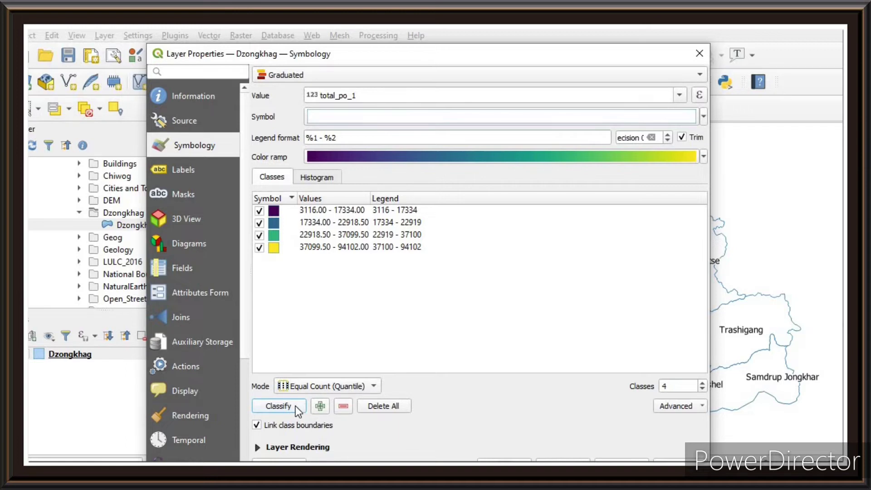
{"action": "left_click", "coordinate": [621, 459]}
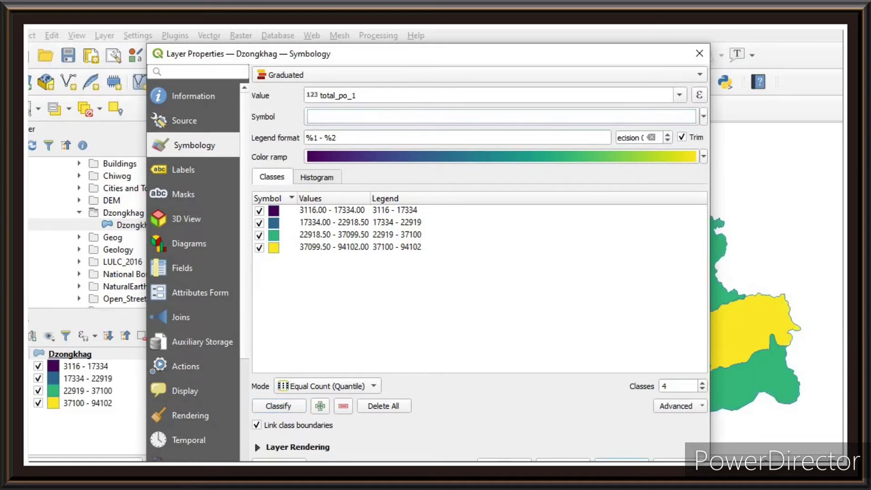
{"action": "left_click", "coordinate": [621, 459]}
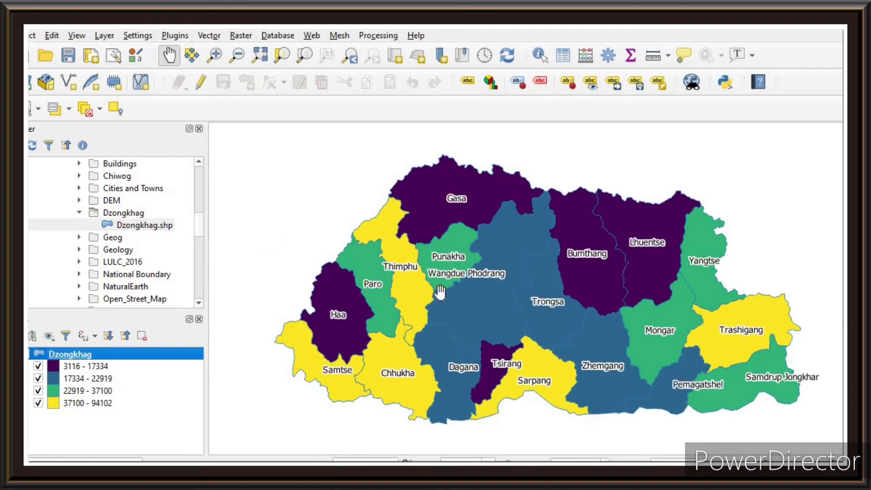
Create a new print layout titled 'Bhutanmap22'.
{"action": "left_click", "coordinate": [31, 39]}
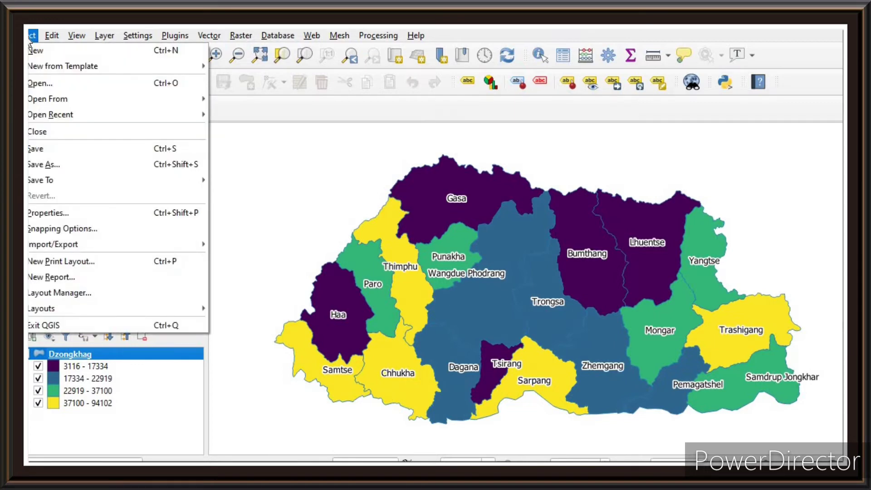
{"action": "left_click", "coordinate": [51, 262]}
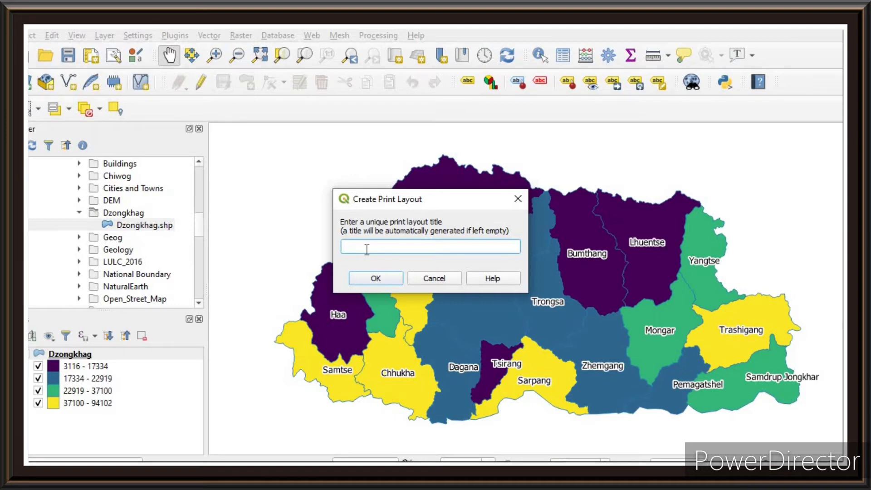
{"action": "type", "text": "Bhutan"}
{"action": "key", "text": "BackSpace"}
{"action": "type", "text": "nmap22"}
{"action": "left_click", "coordinate": [382, 276]}
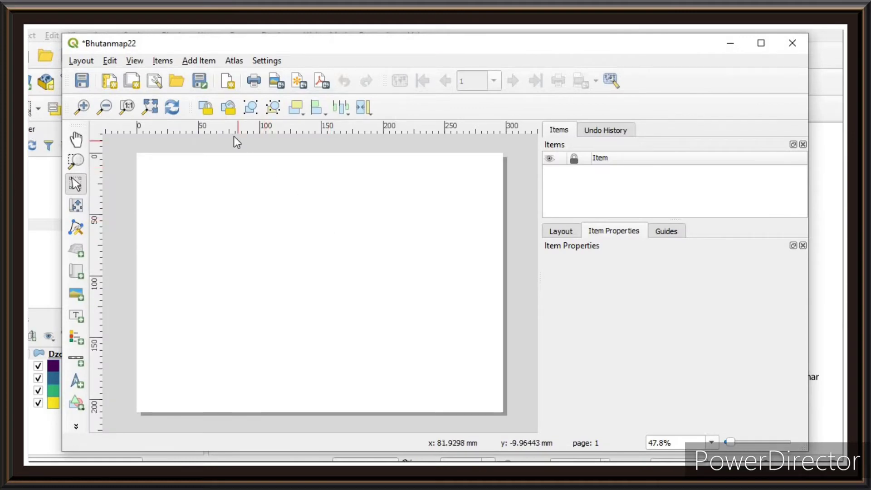
Add a map frame spanning most of the layout page.
{"action": "left_click", "coordinate": [203, 61]}
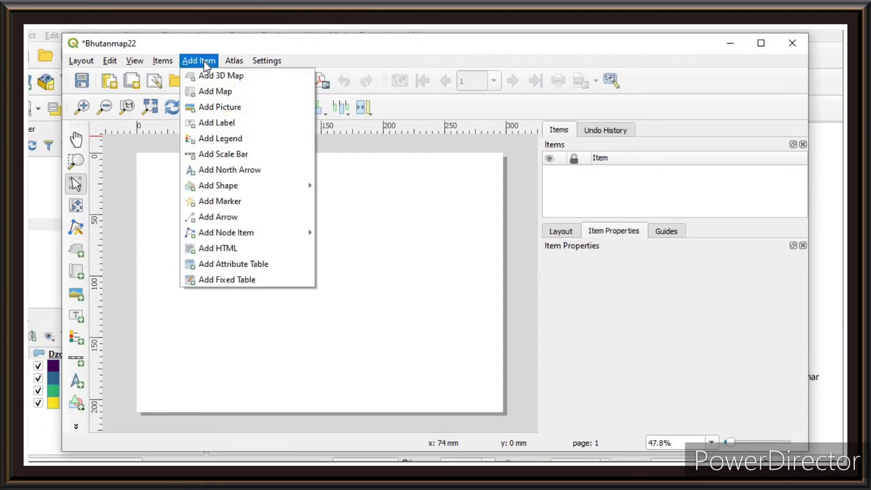
{"action": "left_click", "coordinate": [210, 91]}
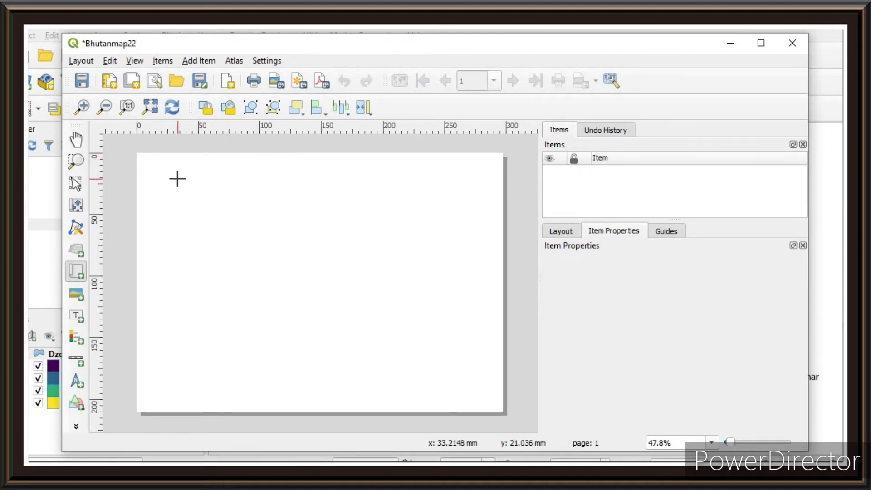
{"action": "left_click_drag", "start_coordinate": [180, 179], "coordinate": [465, 377]}
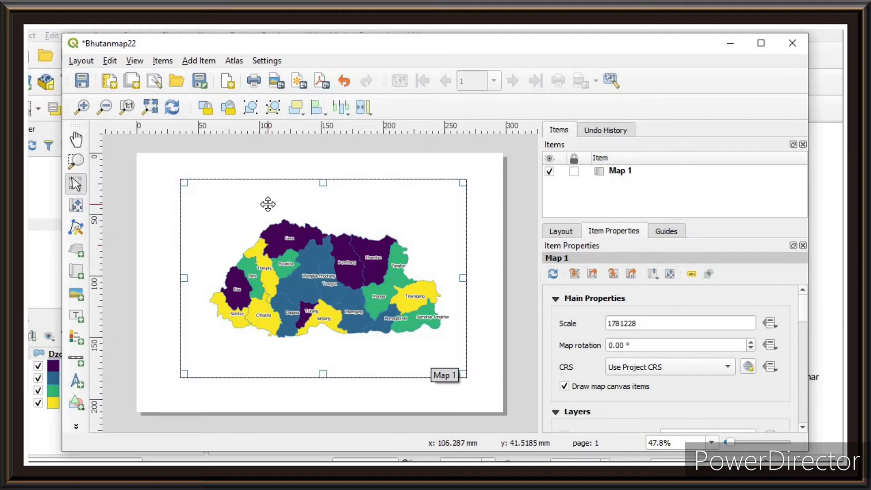
Add a legend at the page's upper left.
{"action": "left_click", "coordinate": [200, 62]}
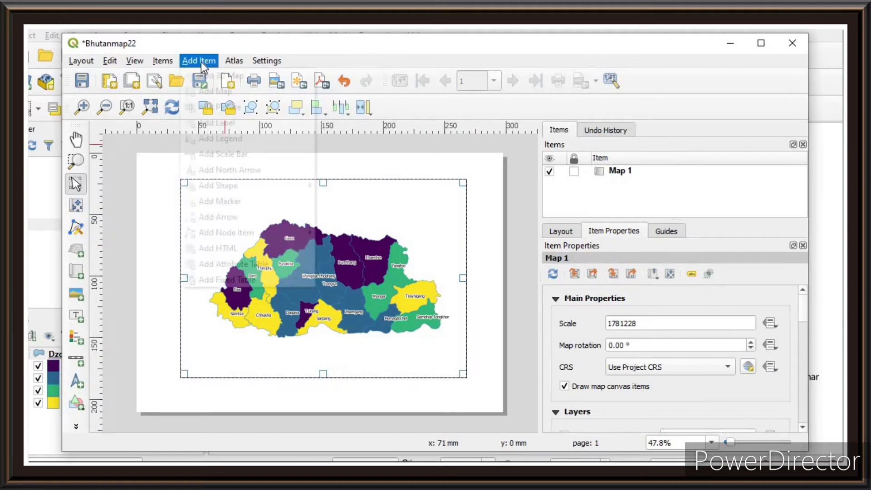
{"action": "left_click", "coordinate": [218, 137]}
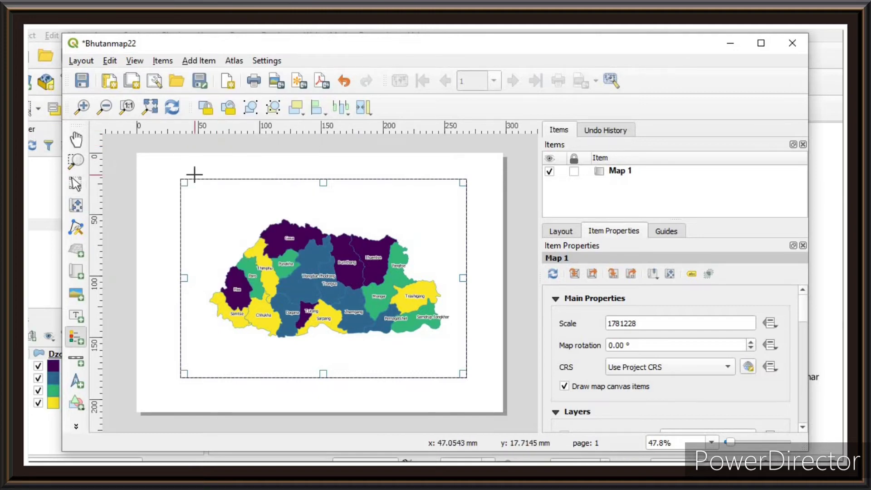
{"action": "left_click_drag", "start_coordinate": [167, 190], "coordinate": [205, 278]}
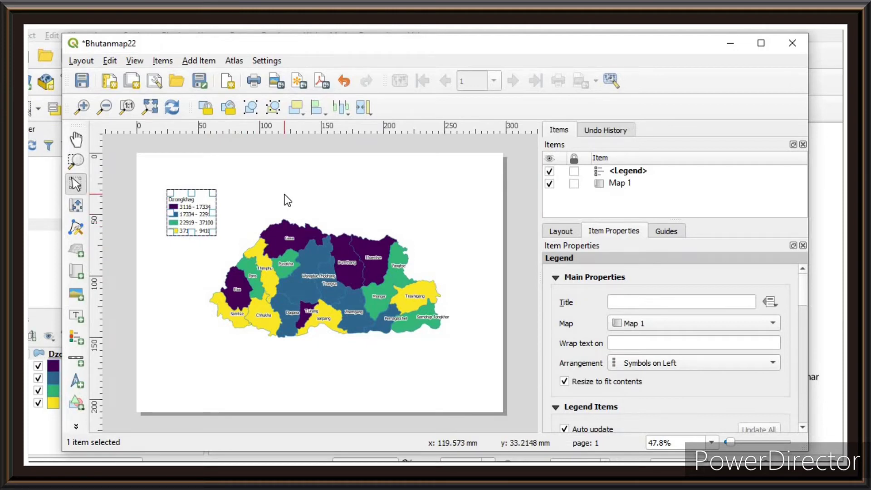
Add a north arrow item near the page's top right.
{"action": "left_click", "coordinate": [203, 60]}
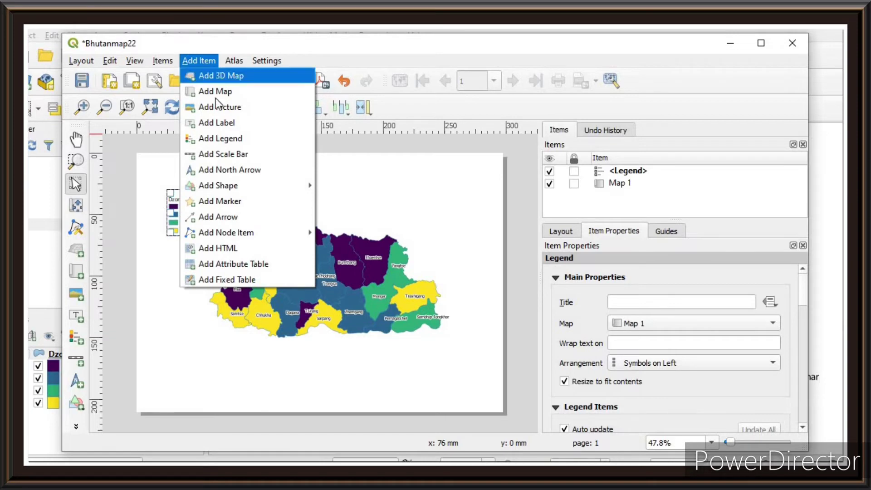
{"action": "left_click", "coordinate": [216, 169]}
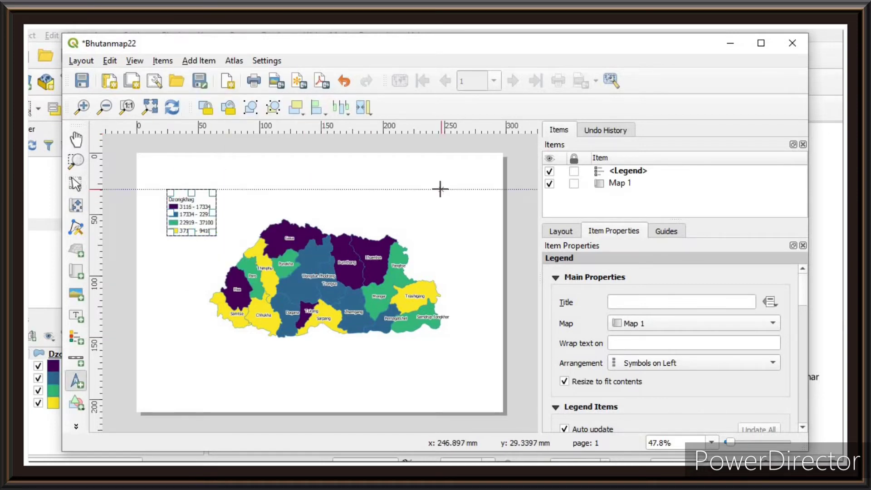
{"action": "left_click_drag", "start_coordinate": [442, 184], "coordinate": [464, 220]}
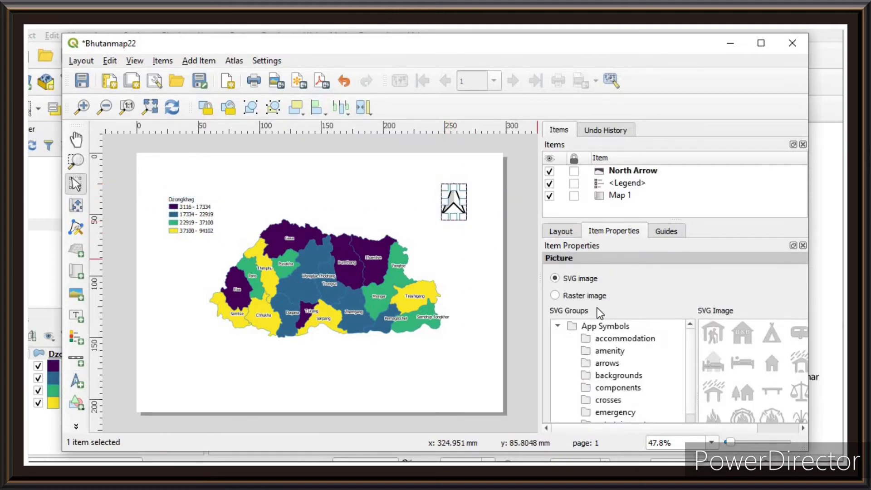
Change the north arrow symbol to a compass-style arrow from the arrows SVG group.
{"action": "left_click", "coordinate": [596, 363]}
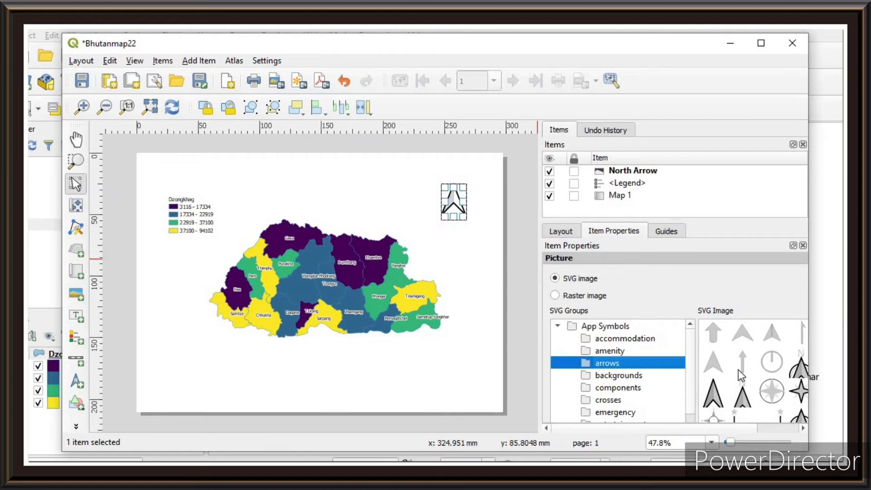
{"action": "left_click", "coordinate": [799, 373]}
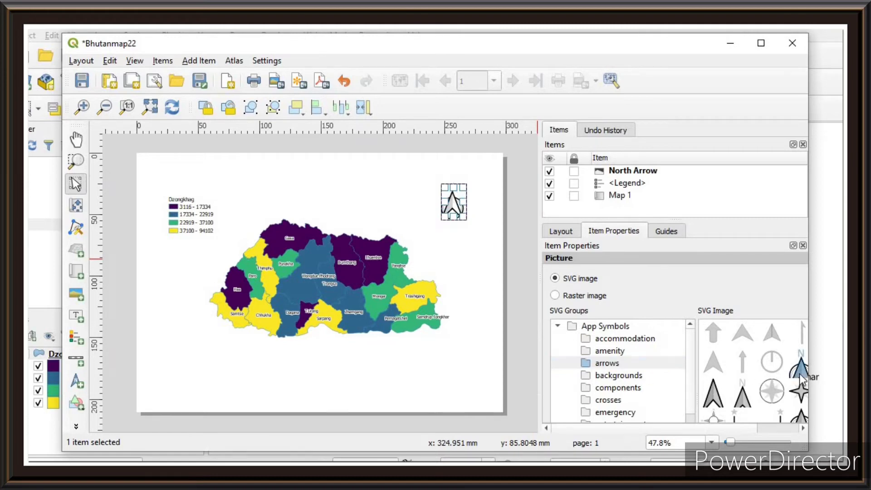
{"action": "left_click", "coordinate": [472, 249]}
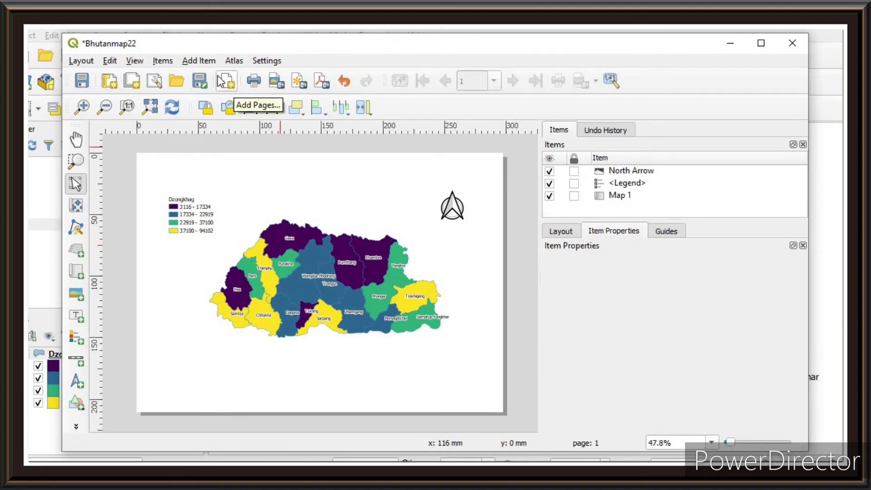
Draw a text label above the north arrow and change its text to N.
{"action": "left_click", "coordinate": [203, 59]}
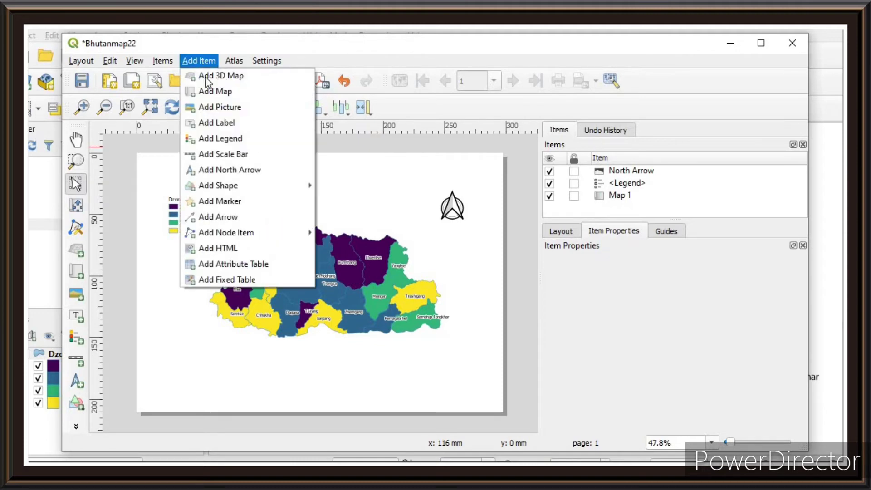
{"action": "left_click", "coordinate": [213, 121]}
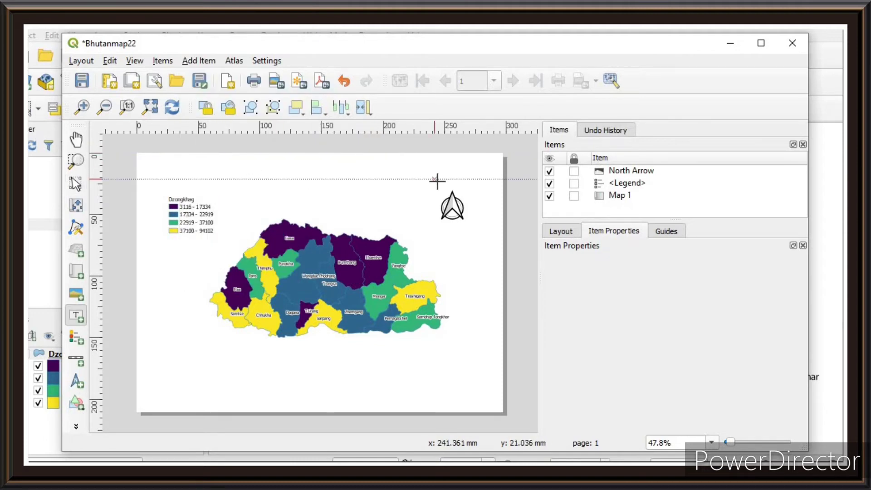
{"action": "left_click_drag", "start_coordinate": [439, 176], "coordinate": [463, 189]}
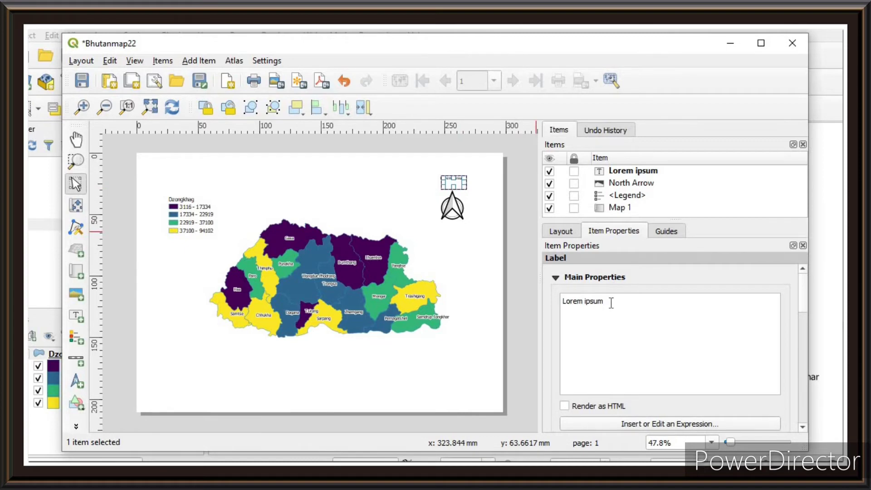
{"action": "key", "text": "BackSpace"}
{"action": "key", "text": "BackSpace"}
{"action": "key", "text": "BackSpace"}
{"action": "key", "text": "BackSpace"}
{"action": "key", "text": "BackSpace"}
{"action": "key", "text": "BackSpace"}
{"action": "key", "text": "BackSpace"}
{"action": "key", "text": "BackSpace"}
{"action": "key", "text": "BackSpace"}
{"action": "key", "text": "BackSpace"}
{"action": "key", "text": "BackSpace"}
{"action": "type", "text": "N"}
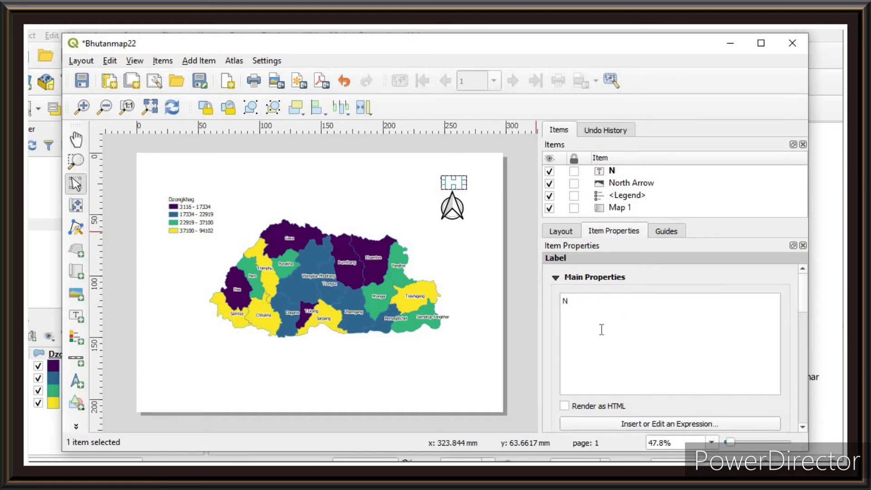
Set the N label's font size to 15 and its colour to red.
{"action": "left_click_drag", "start_coordinate": [805, 290], "coordinate": [799, 325]}
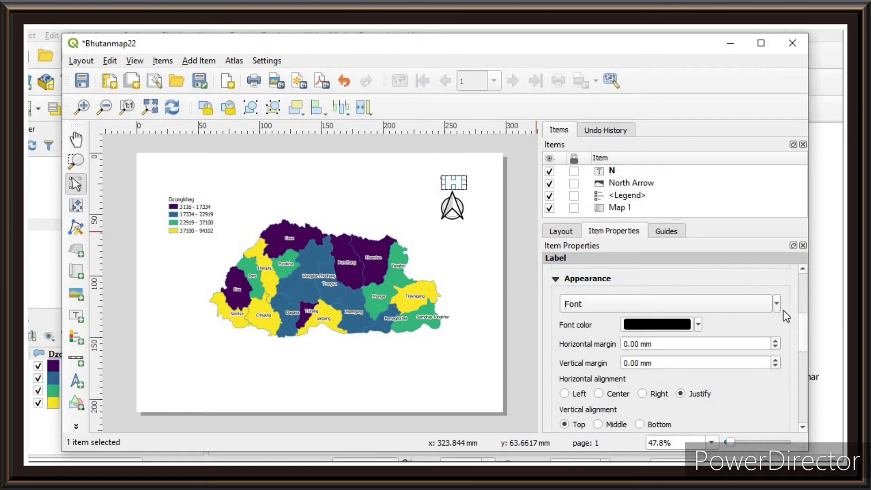
{"action": "left_click", "coordinate": [777, 303]}
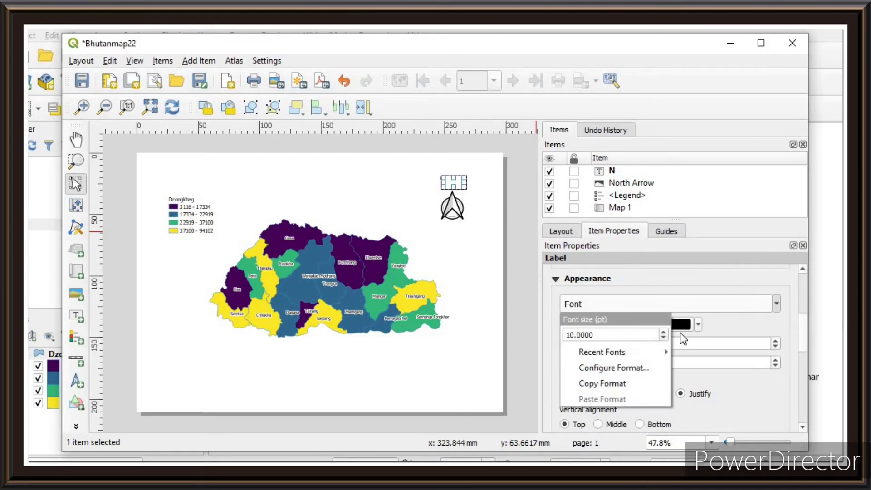
{"action": "left_click", "coordinate": [663, 331]}
{"action": "left_click", "coordinate": [663, 331]}
{"action": "left_click", "coordinate": [663, 331]}
{"action": "left_click", "coordinate": [663, 332]}
{"action": "left_click", "coordinate": [664, 332]}
{"action": "left_click", "coordinate": [781, 325]}
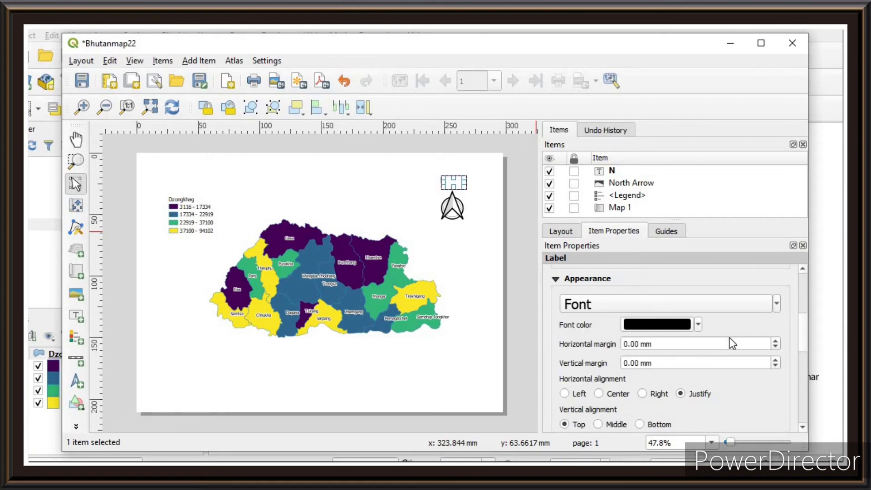
{"action": "left_click", "coordinate": [698, 323]}
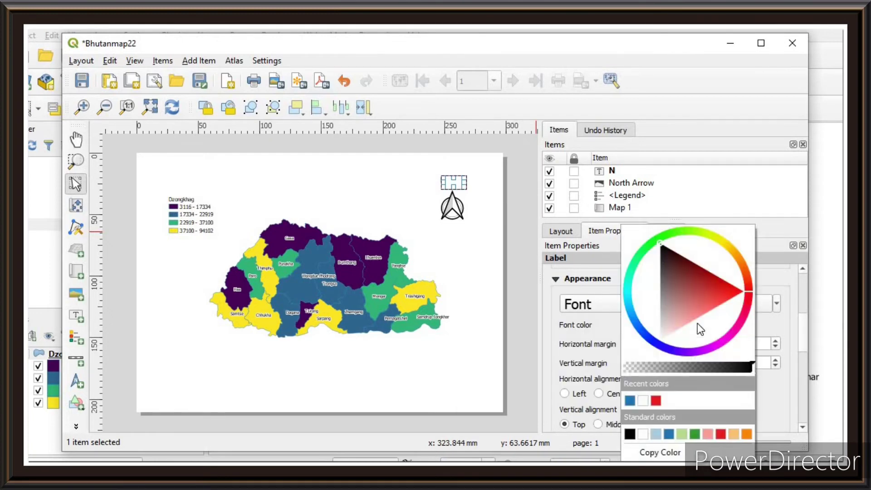
{"action": "left_click", "coordinate": [655, 399]}
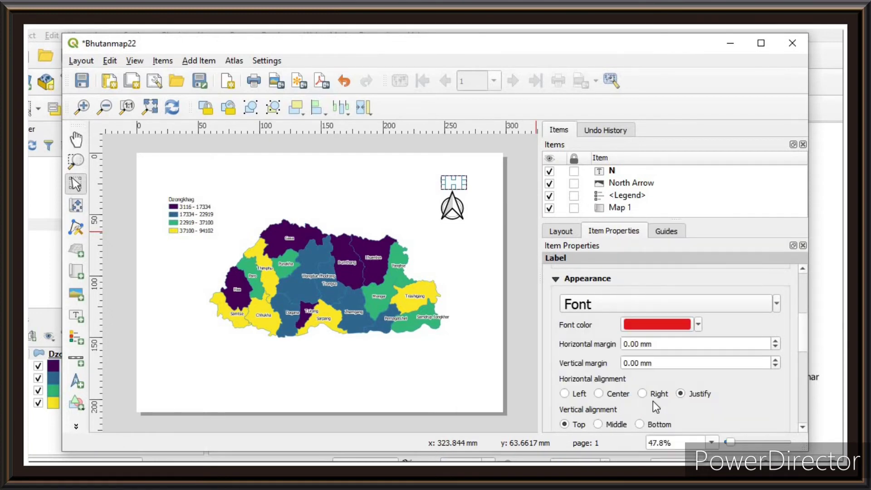
Centre the N label text horizontally and vertically.
{"action": "left_click_drag", "start_coordinate": [804, 334], "coordinate": [801, 349]}
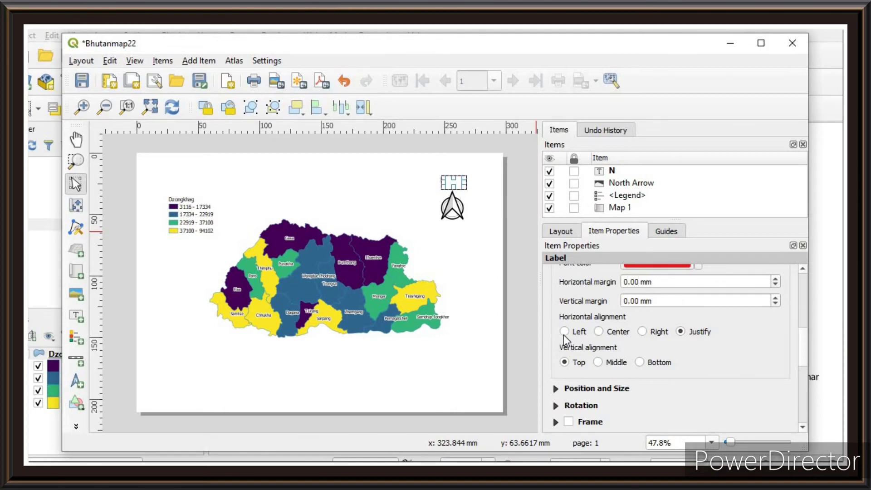
{"action": "left_click", "coordinate": [598, 331]}
{"action": "left_click", "coordinate": [597, 362]}
{"action": "scroll", "coordinate": [805, 349], "scroll_direction": "down", "scroll_amount": 4}
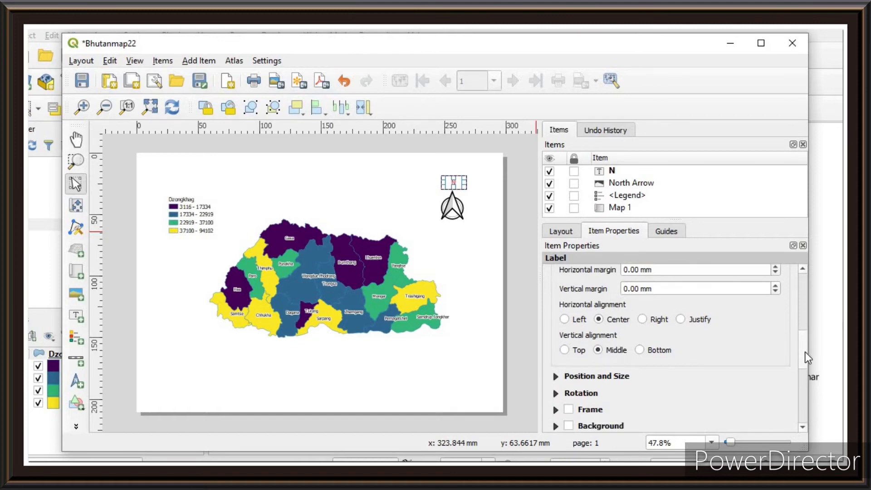
{"action": "scroll", "coordinate": [804, 380], "scroll_direction": "up", "scroll_amount": 1}
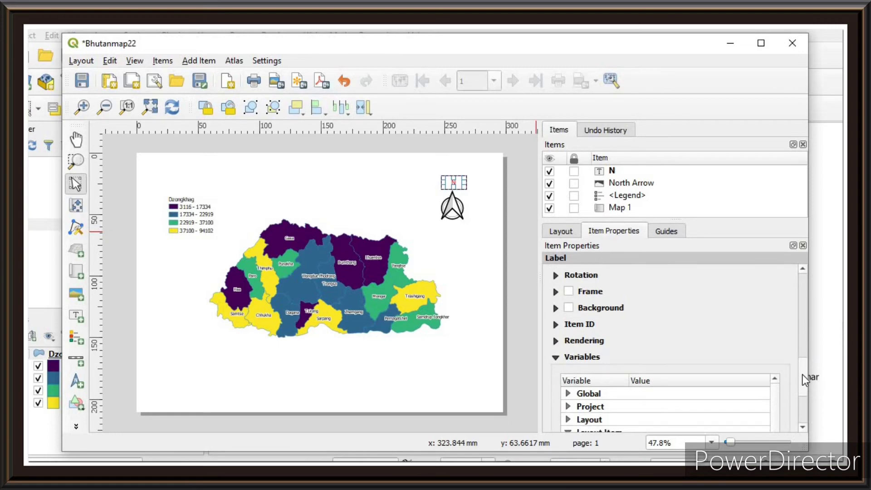
{"action": "left_click", "coordinate": [462, 278]}
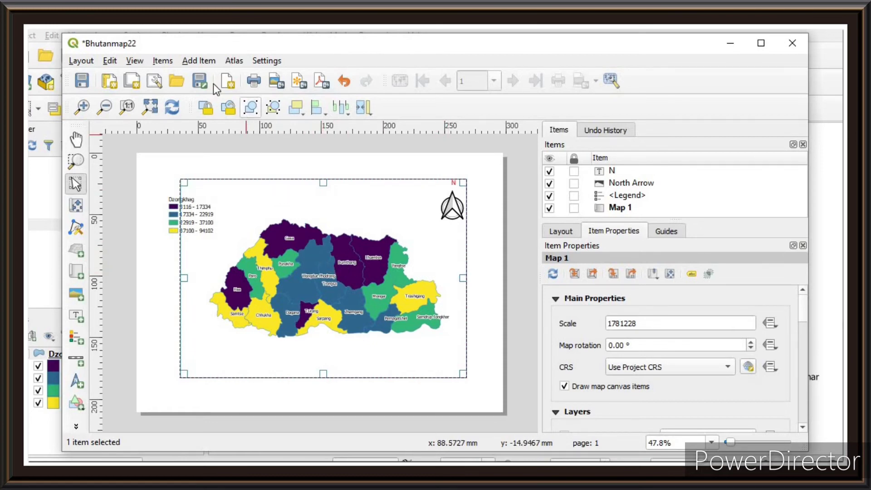
Draw a new scale bar below the Bhutan map.
{"action": "left_click", "coordinate": [200, 62]}
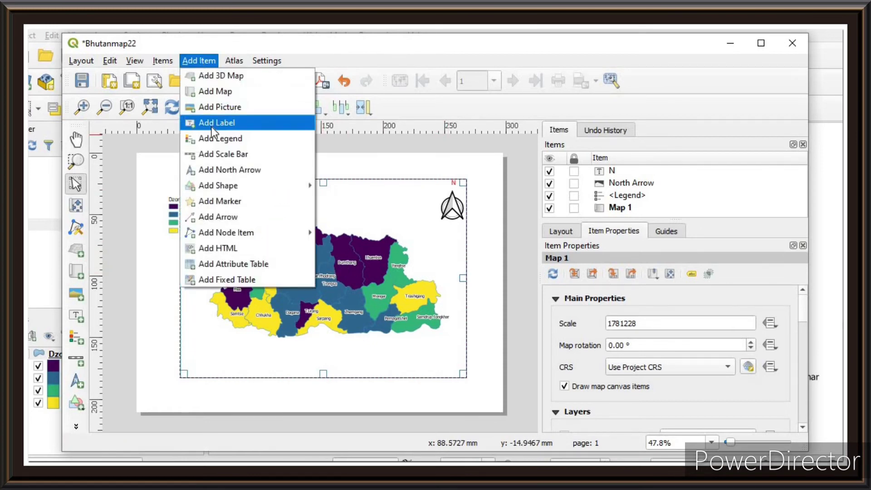
{"action": "mouse_move", "coordinate": [214, 188]}
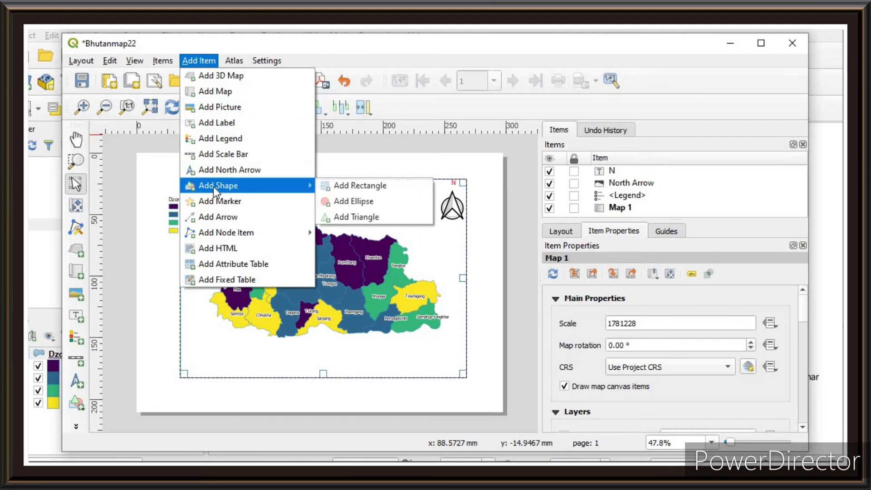
{"action": "left_click", "coordinate": [215, 154]}
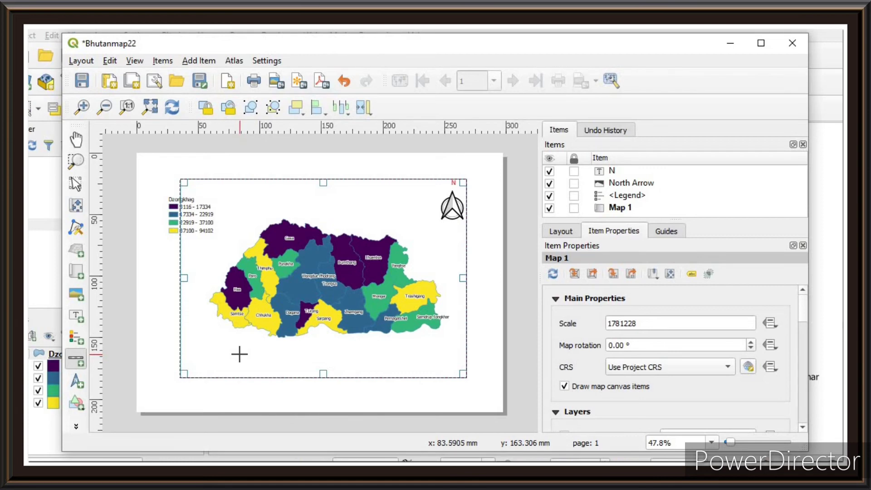
{"action": "left_click_drag", "start_coordinate": [239, 353], "coordinate": [393, 366]}
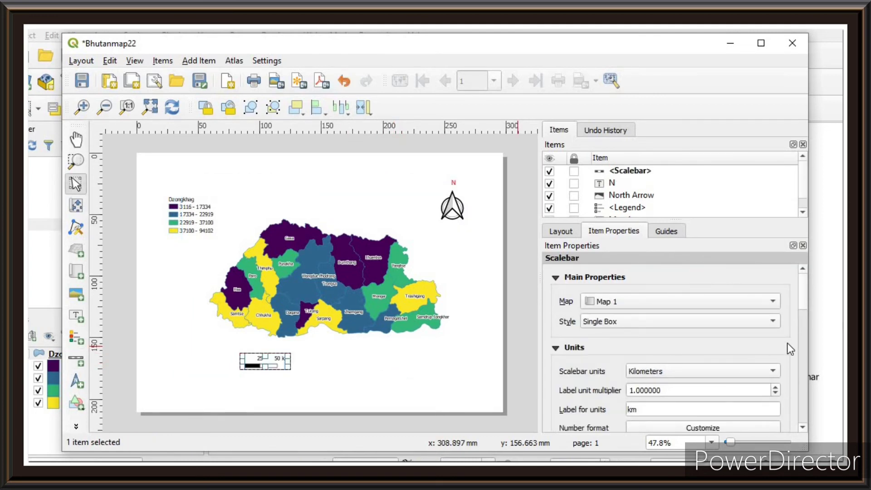
{"action": "scroll", "coordinate": [804, 300], "scroll_direction": "down", "scroll_amount": 3}
{"action": "scroll", "coordinate": [802, 313], "scroll_direction": "up", "scroll_amount": 1}
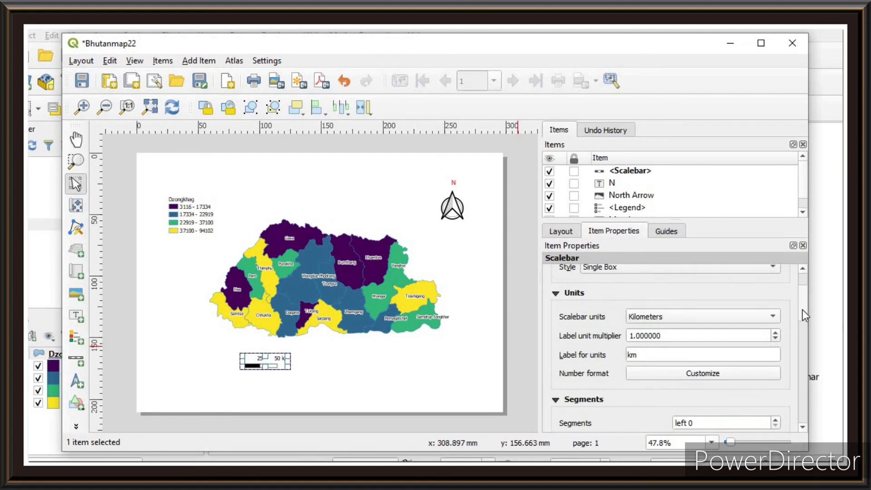
Set the scale bar's label unit multiplier to 5.
{"action": "left_click", "coordinate": [776, 336]}
{"action": "left_click", "coordinate": [777, 336]}
{"action": "left_click", "coordinate": [776, 336]}
{"action": "left_click", "coordinate": [777, 336]}
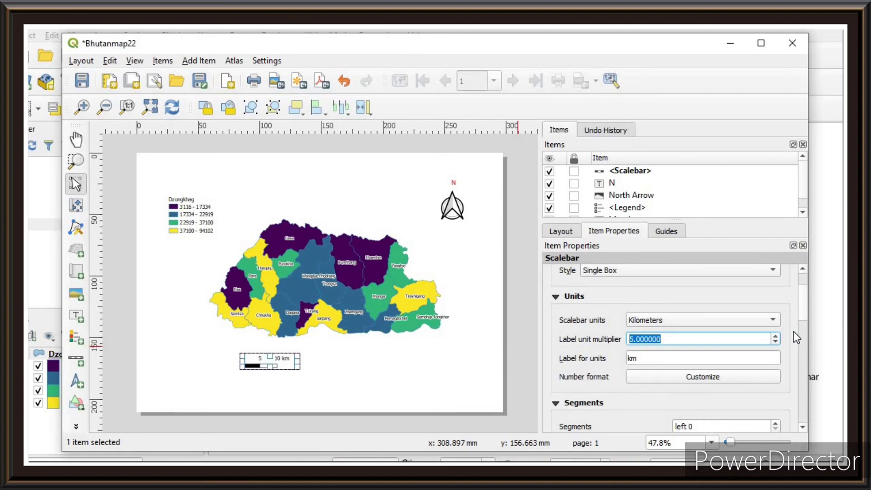
Give the scale bar 8 right segments and a 5 mm height.
{"action": "scroll", "coordinate": [801, 313], "scroll_direction": "down", "scroll_amount": 5}
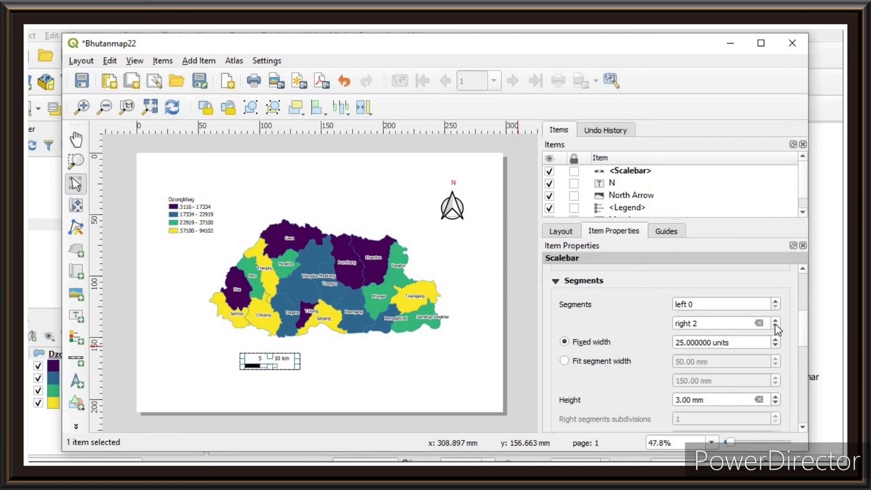
{"action": "left_click", "coordinate": [776, 320]}
{"action": "left_click", "coordinate": [777, 319]}
{"action": "left_click", "coordinate": [777, 320]}
{"action": "left_click", "coordinate": [777, 320]}
{"action": "left_click", "coordinate": [777, 319]}
{"action": "left_click", "coordinate": [776, 319]}
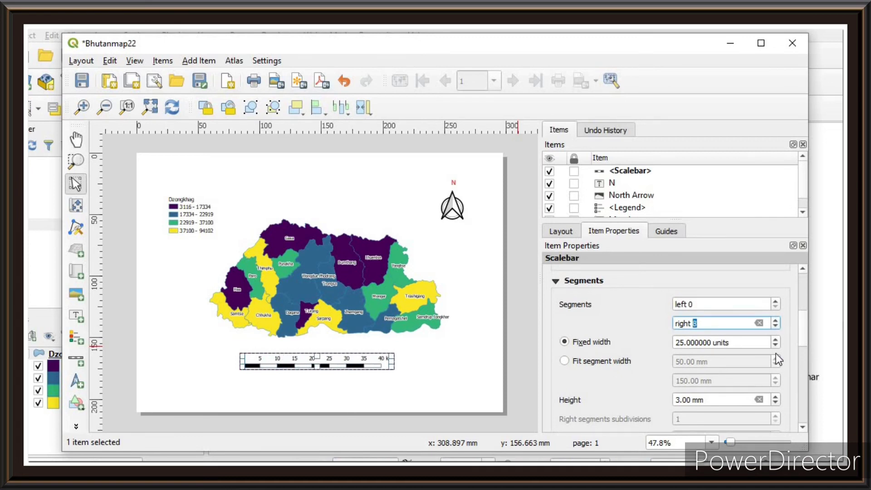
{"action": "scroll", "coordinate": [800, 337], "scroll_direction": "down", "scroll_amount": 2}
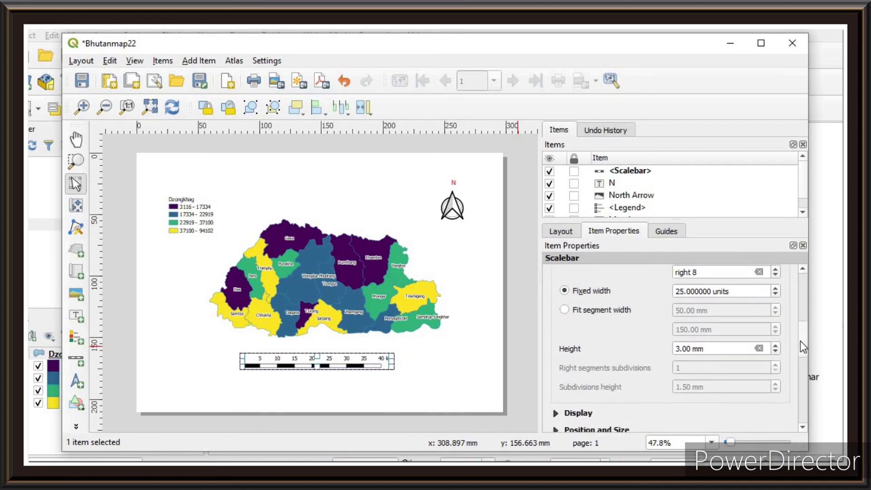
{"action": "left_click", "coordinate": [776, 346]}
{"action": "left_click", "coordinate": [776, 346]}
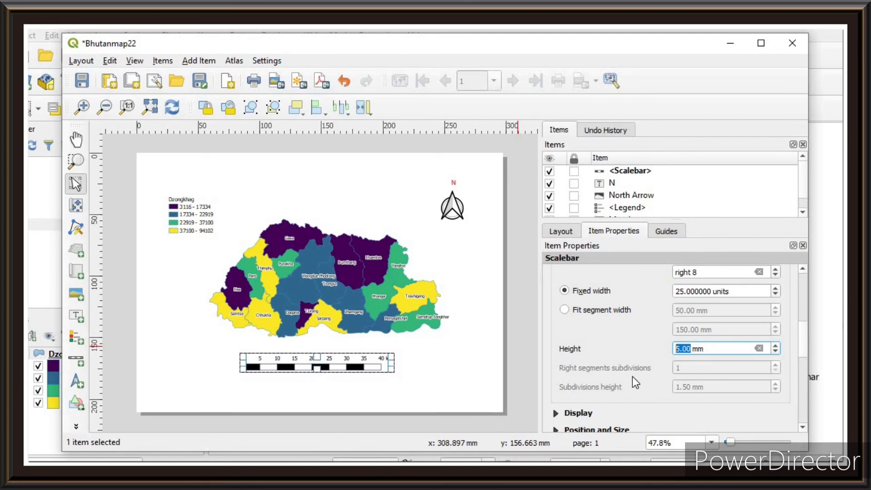
{"action": "left_click", "coordinate": [478, 355]}
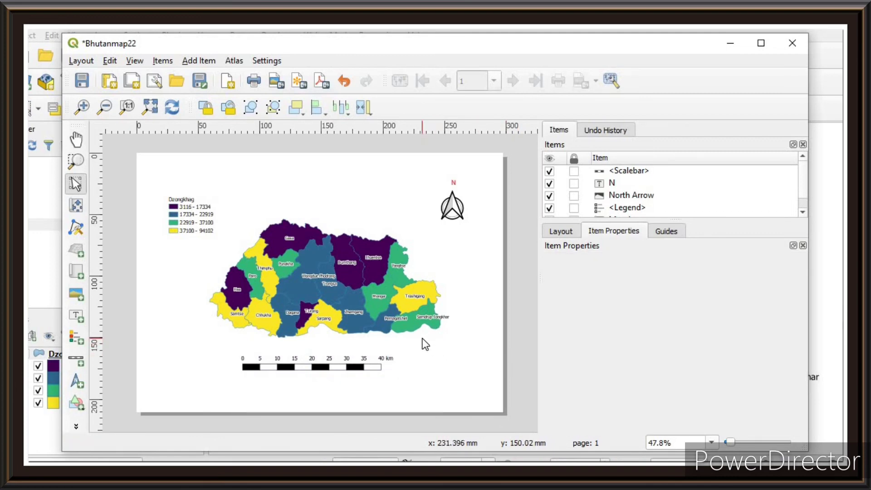
Export the layout as a JPEG image named Bhutanmap22 on the Desktop.
{"action": "left_click", "coordinate": [84, 61]}
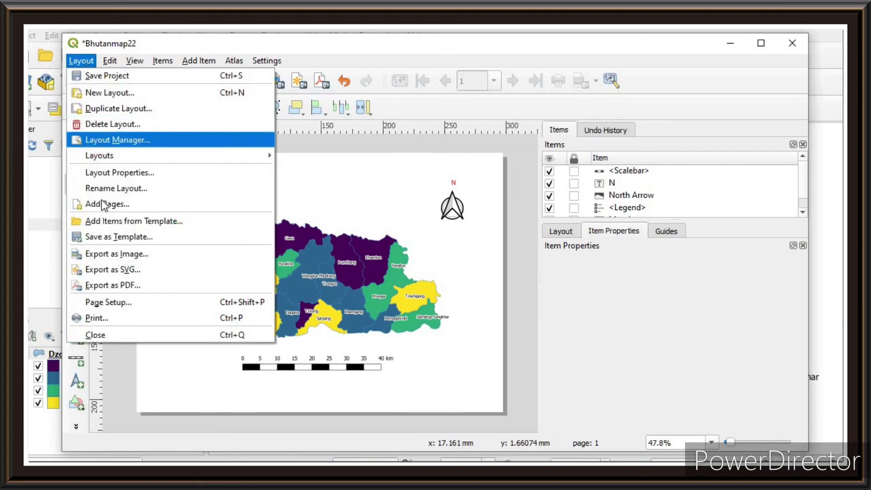
{"action": "left_click", "coordinate": [113, 253]}
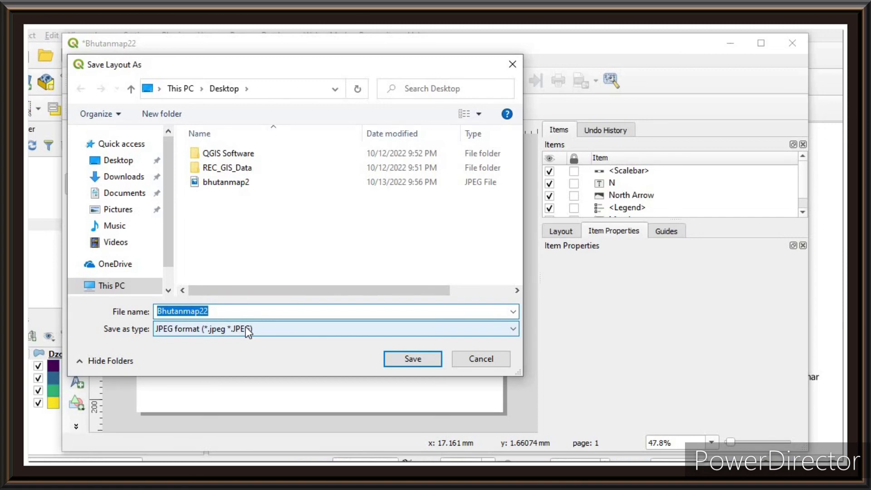
{"action": "left_click", "coordinate": [512, 329]}
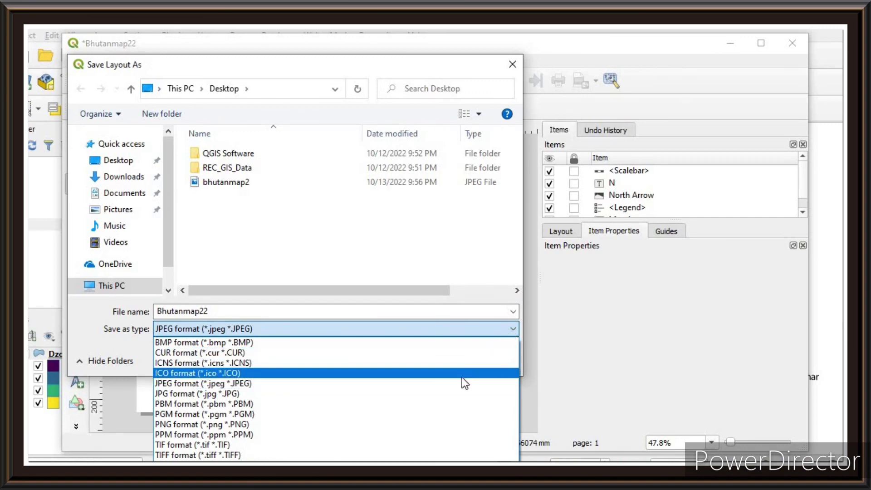
{"action": "left_click", "coordinate": [453, 330]}
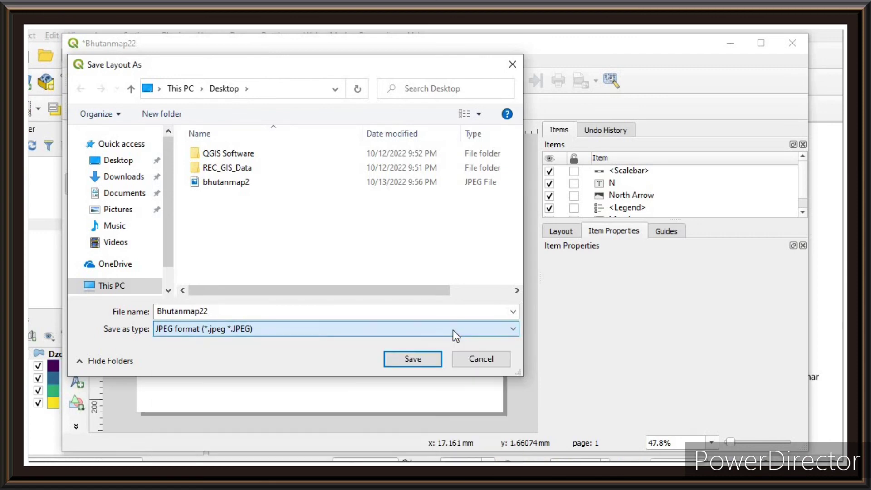
{"action": "left_click", "coordinate": [411, 359]}
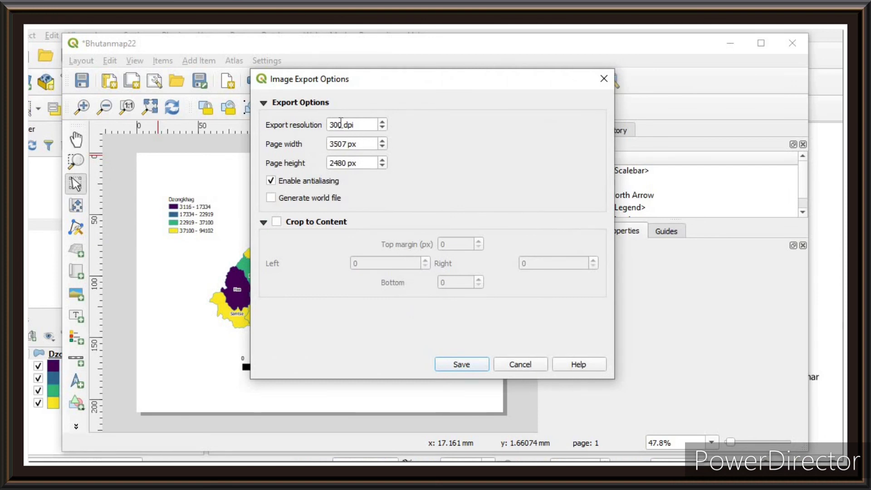
Export at 300 dpi and open the exported Bhutanmap22 JPEG's folder.
{"action": "left_click", "coordinate": [343, 125]}
{"action": "left_click", "coordinate": [461, 364]}
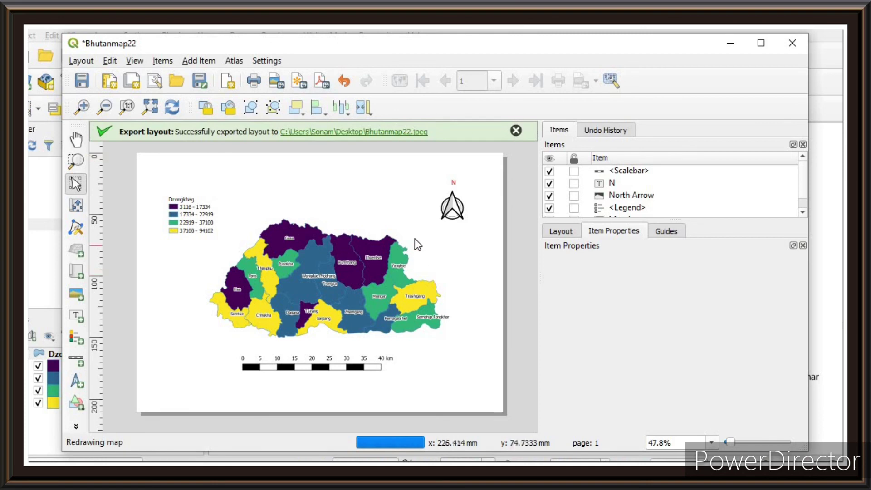
{"action": "left_click", "coordinate": [376, 132]}
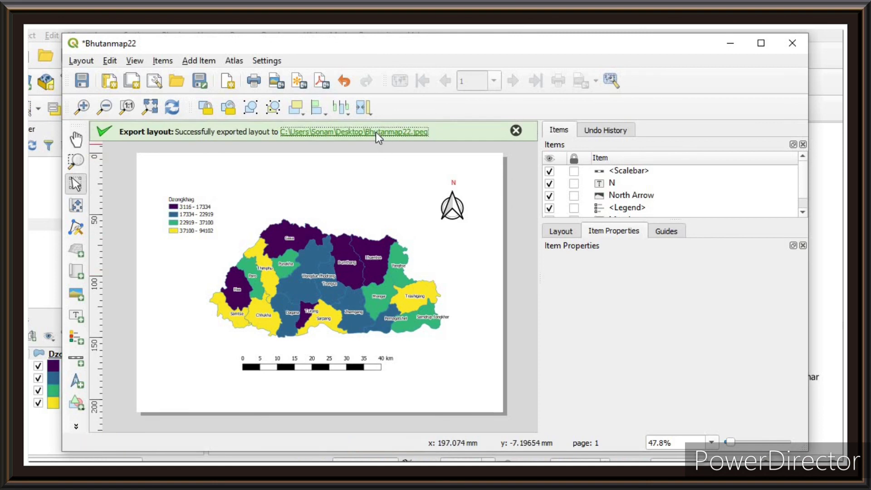